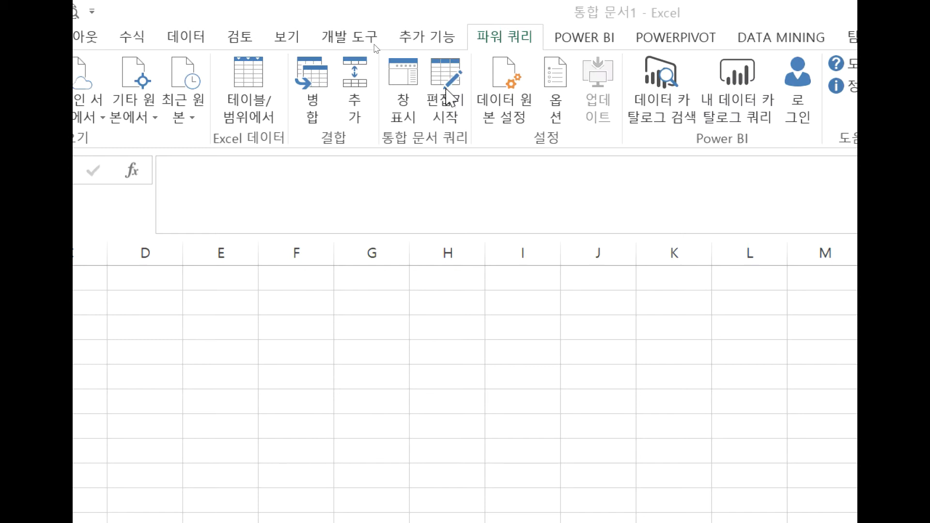
# - Launch the Power Query Editor and create a blank query from the other data sources
pyautogui.click(448, 87)
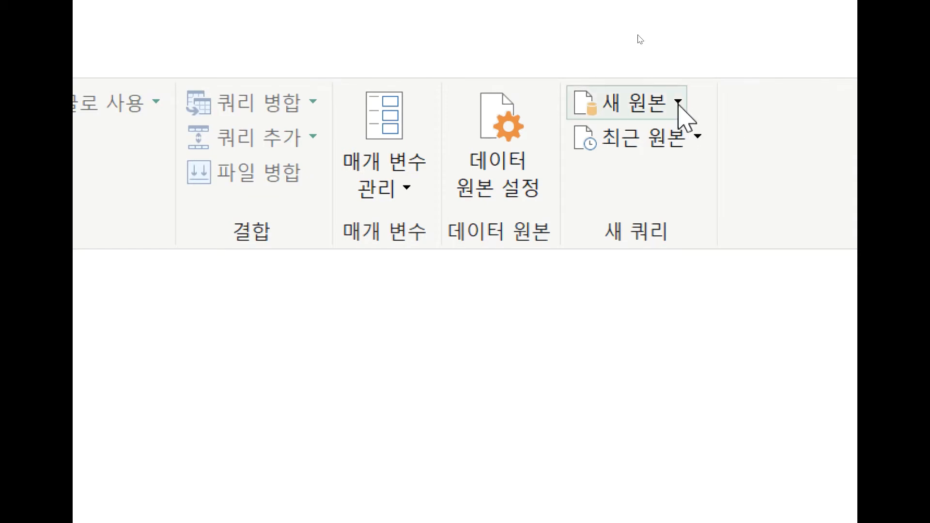
pyautogui.click(678, 103)
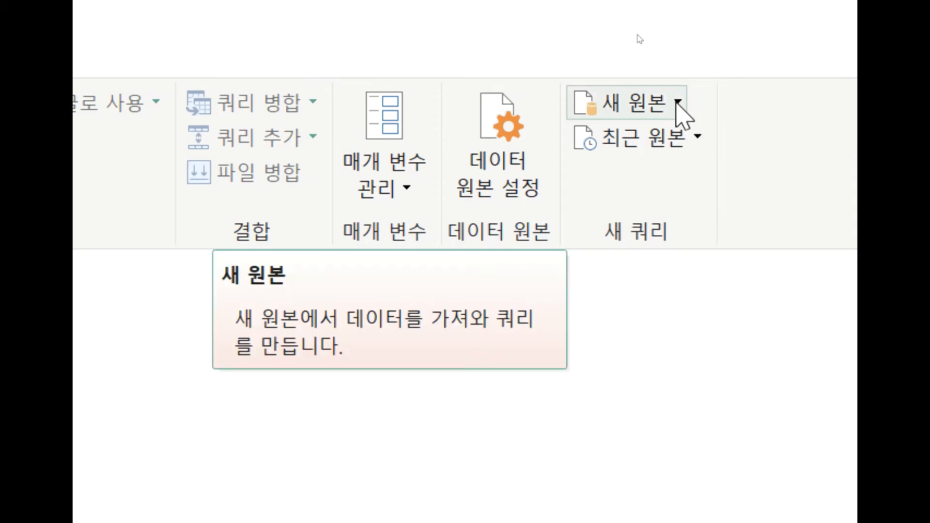
pyautogui.click(678, 104)
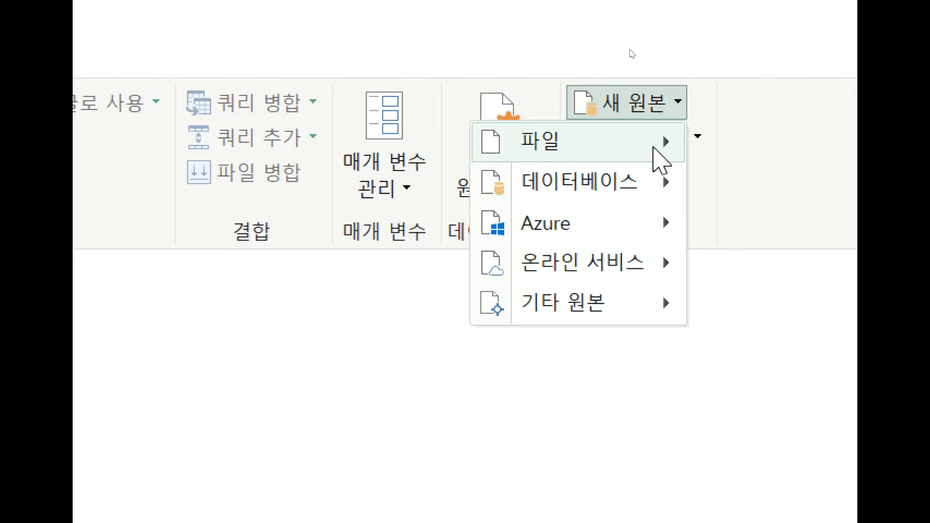
pyautogui.moveTo(642, 309)
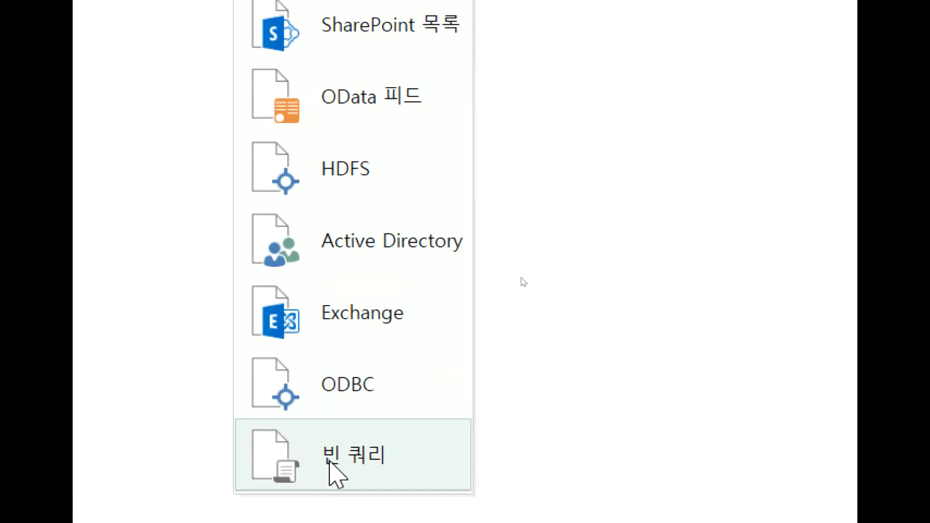
pyautogui.click(330, 460)
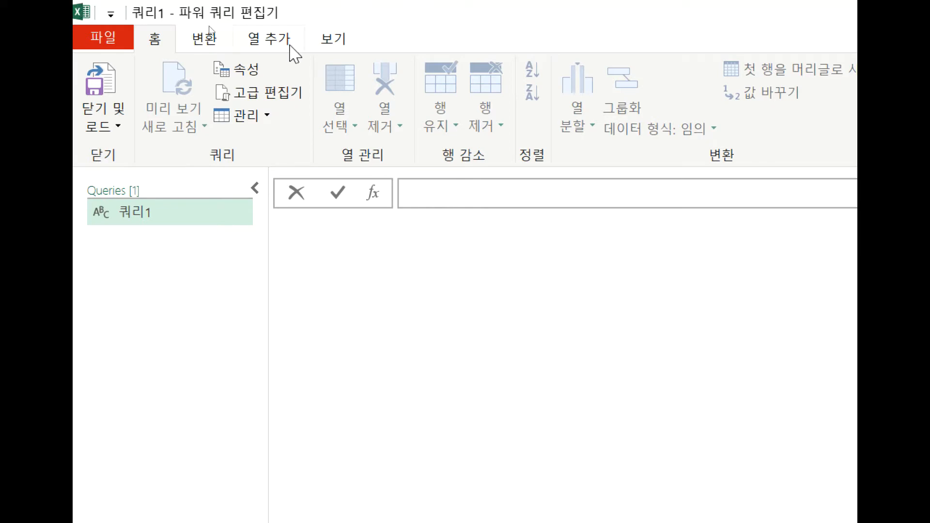
# - Define the blank query as a list with the formula ={1,2,3,4,5}
pyautogui.click(349, 49)
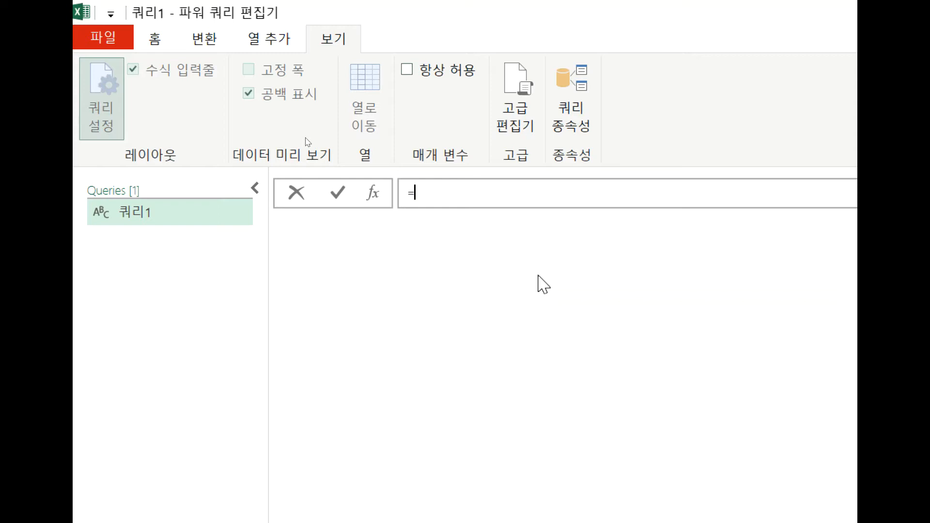
pyautogui.write('{')
pyautogui.write('1,2,3,4,5}')
pyautogui.press('Return')
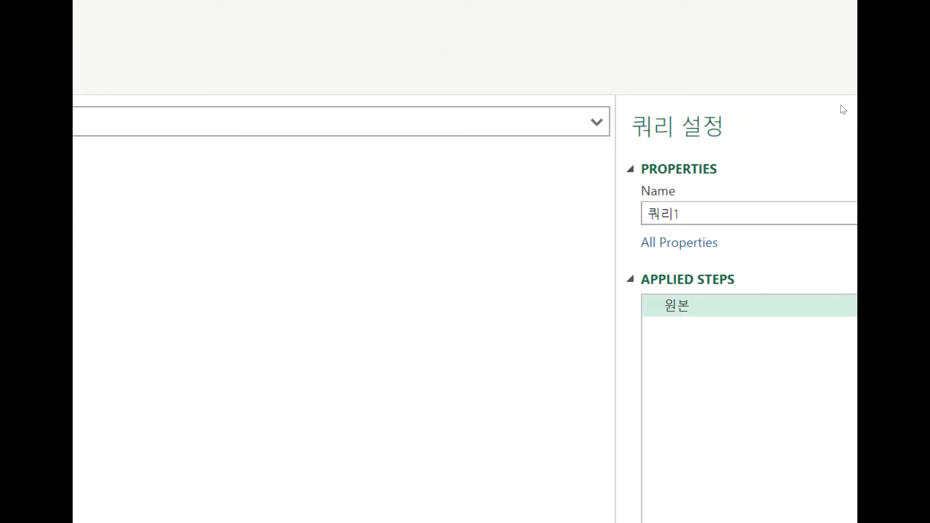
# - Rename the list query 쿼리1 to 목록 in its properties
pyautogui.click(665, 209)
pyautogui.click(699, 211)
pyautogui.press('BackSpace')
pyautogui.press('BackSpace')
pyautogui.press('BackSpace')
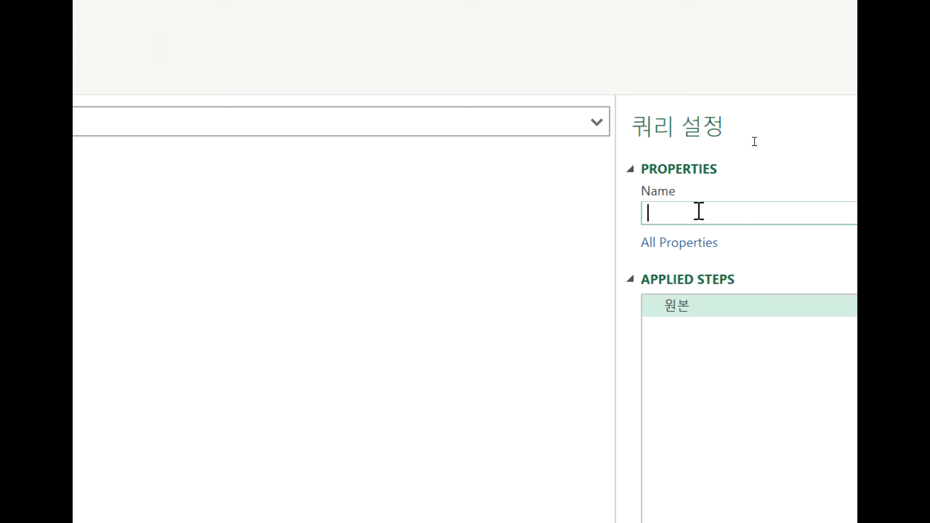
pyautogui.write('ahr')
pyautogui.press('BackSpace')
pyautogui.press('BackSpace')
pyautogui.press('BackSpace')
pyautogui.write('목록')
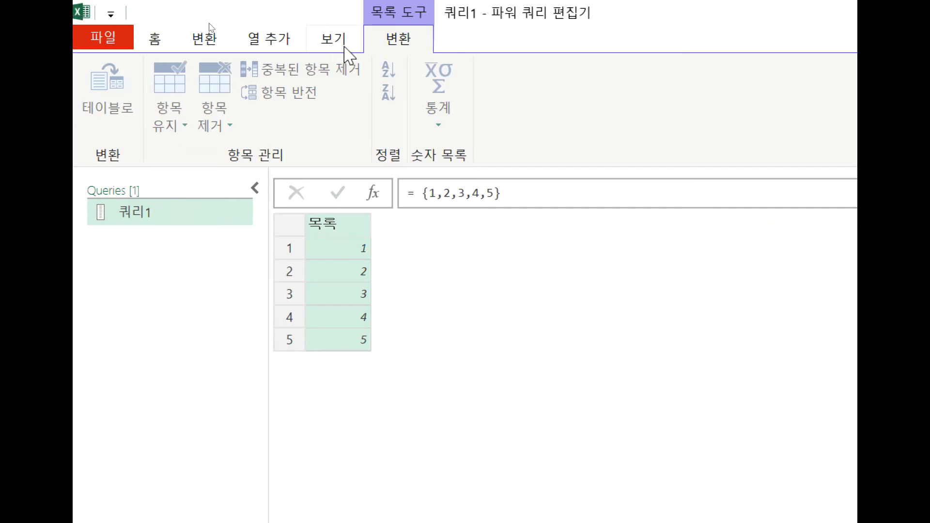
# - Add a second blank query, view the 목록 query, and return to the new 쿼리1
pyautogui.click(145, 42)
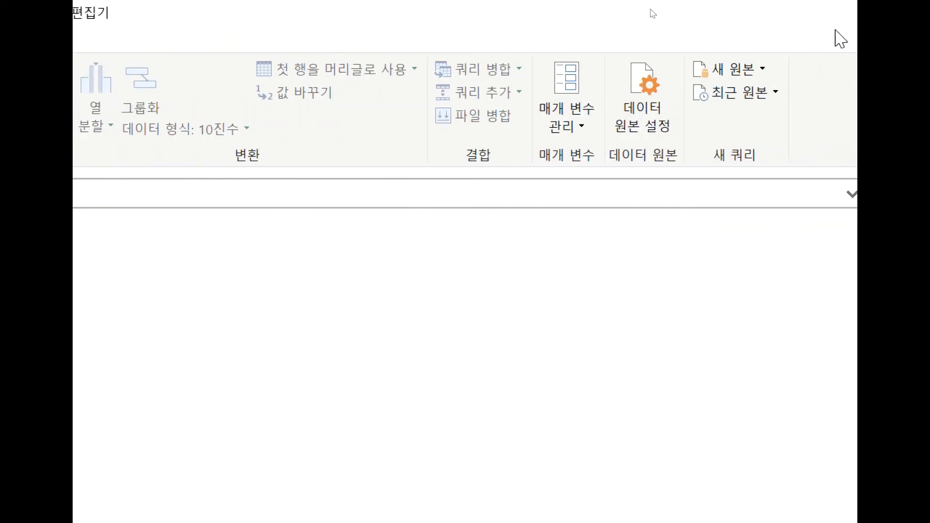
pyautogui.click(747, 65)
pyautogui.moveTo(678, 213)
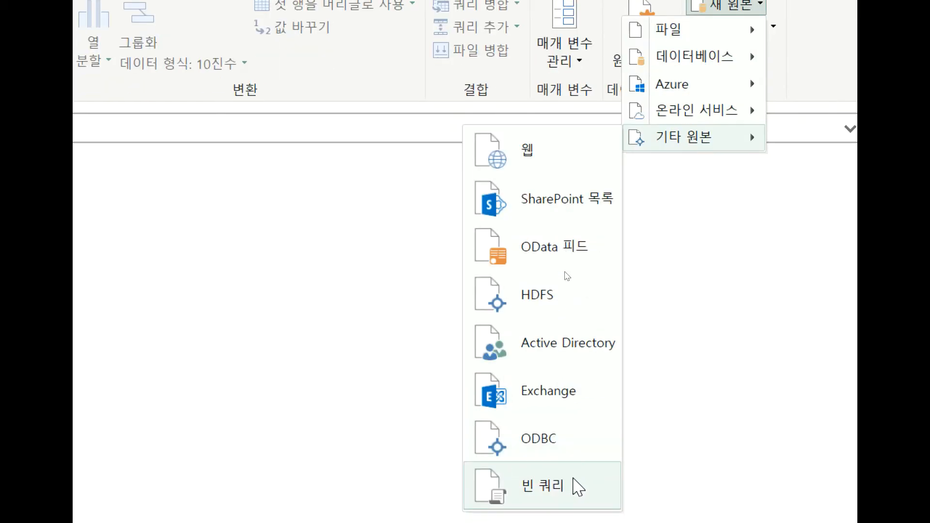
pyautogui.click(578, 487)
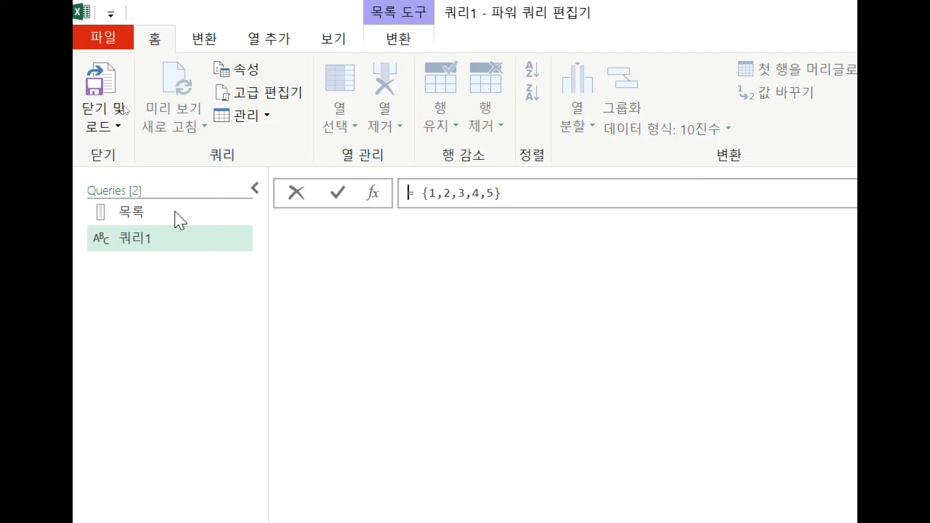
pyautogui.press('Return')
pyautogui.click(116, 212)
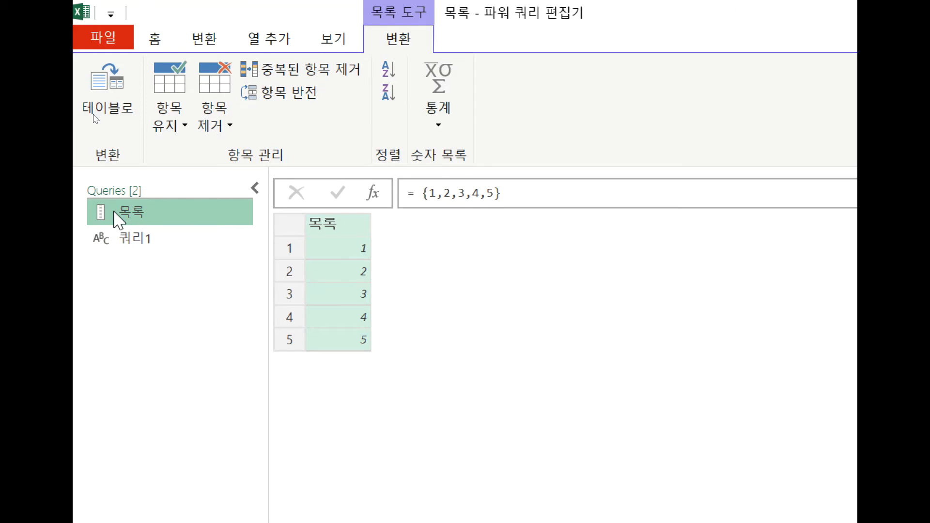
pyautogui.click(118, 240)
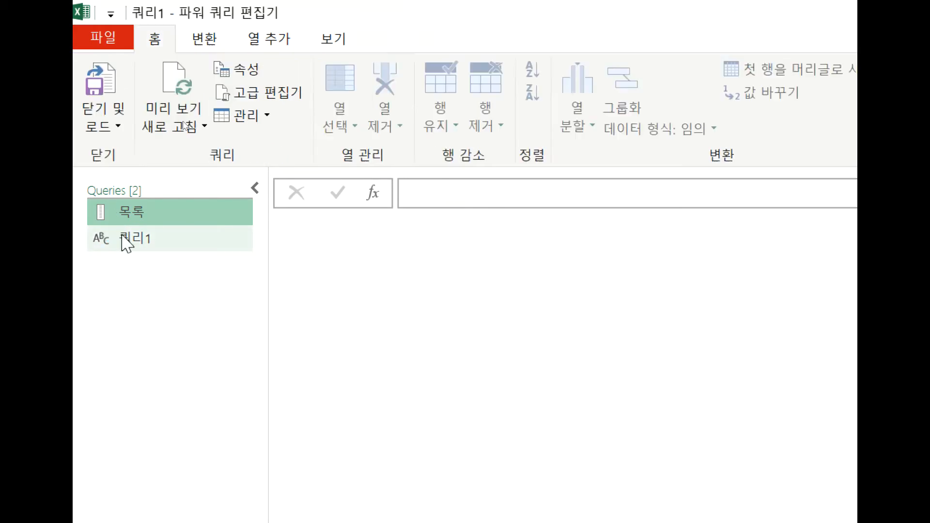
# - Begin a record formula in 쿼리1 with a text field 이름 holding a person's name and the field 매출=1000000
pyautogui.click(441, 193)
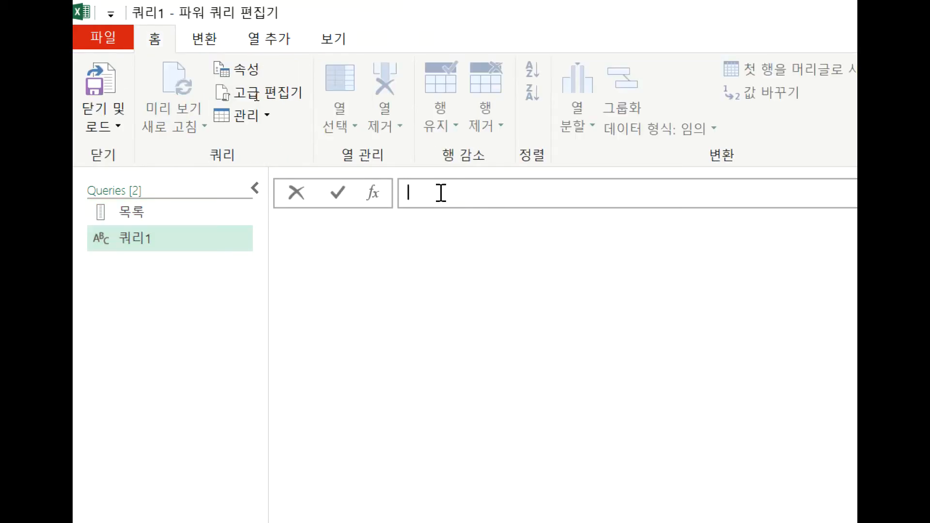
pyautogui.write('=')
pyautogui.write('[')
pyautogui.write('이름="홍길동",매출')
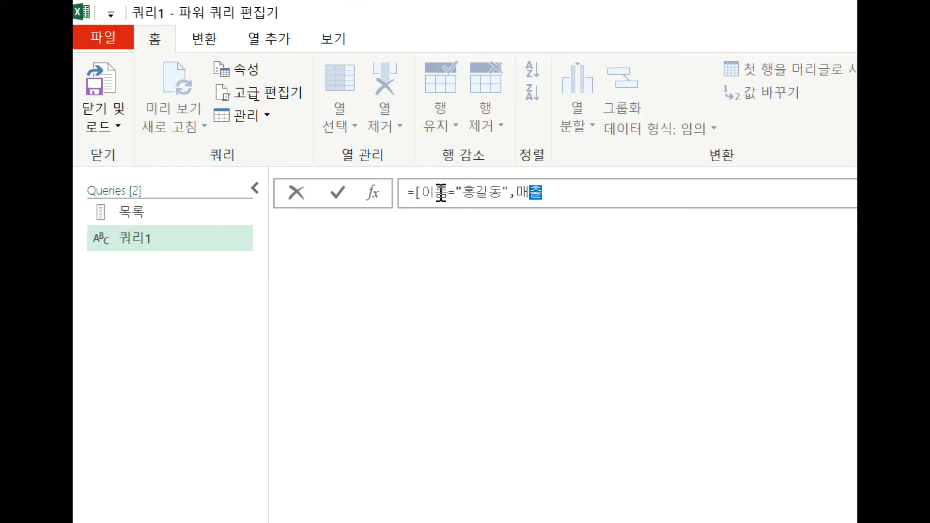
pyautogui.write('="')
pyautogui.press('BackSpace')
pyautogui.write('1000000')
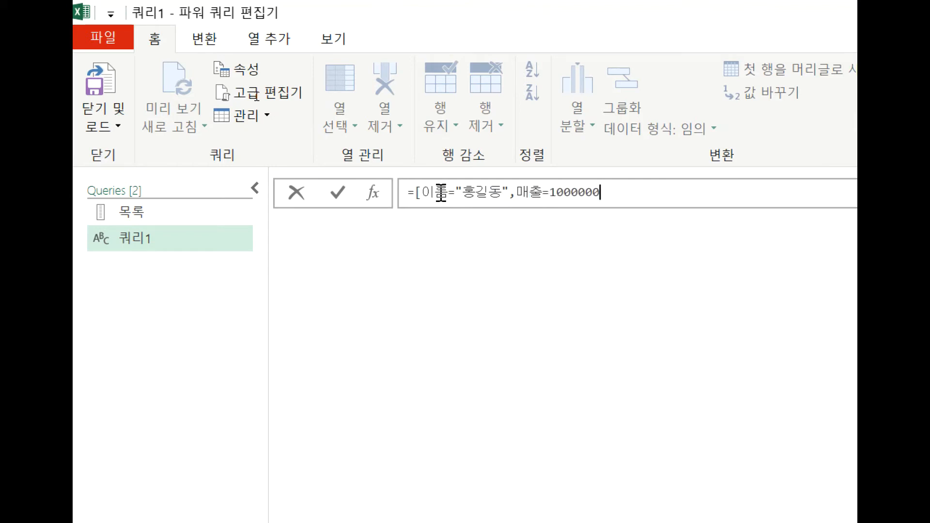
# - Add the field 매출일자=#date(2019,12,25) to the record formula and submit it
pyautogui.write(',매출일자=')
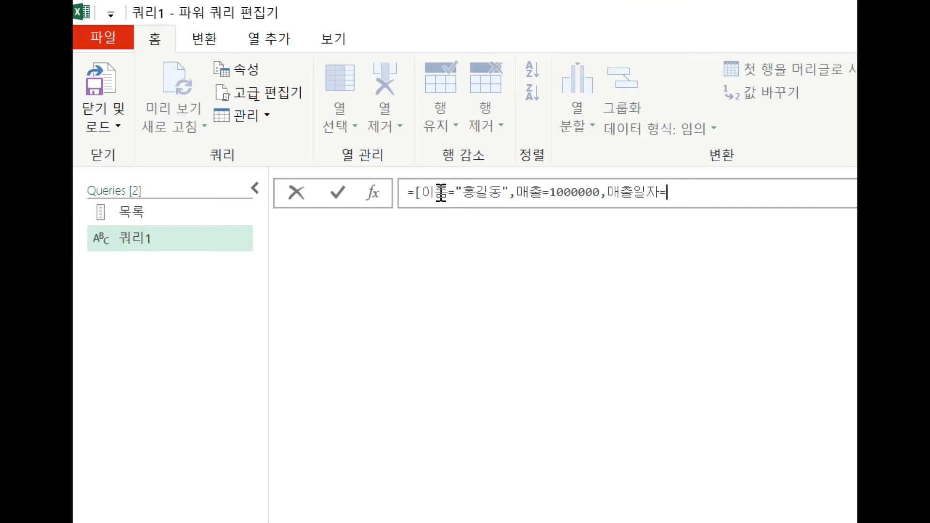
pyautogui.write('#')
pyautogui.write('ㅇㅁㅅ')
pyautogui.press('BackSpace')
pyautogui.press('BackSpace')
pyautogui.press('BackSpace')
pyautogui.write('date(2019,12,25)')
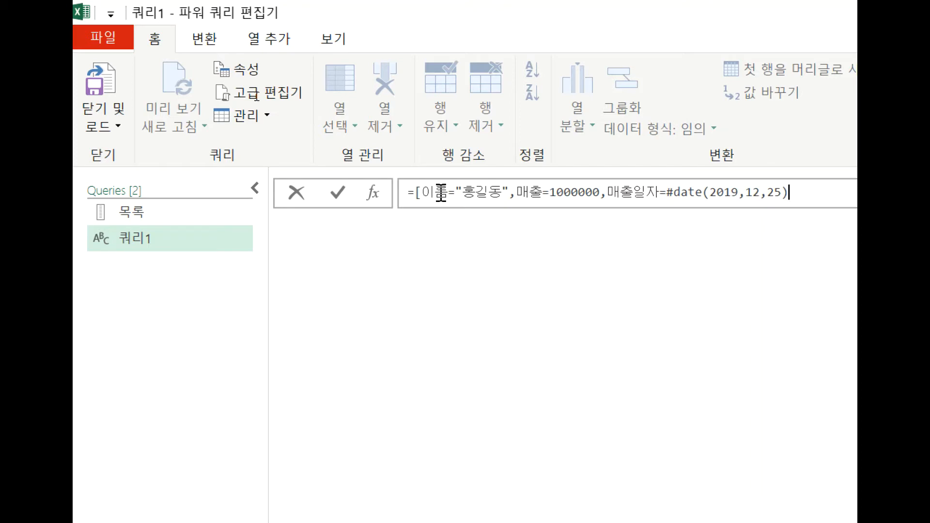
pyautogui.press('Return')
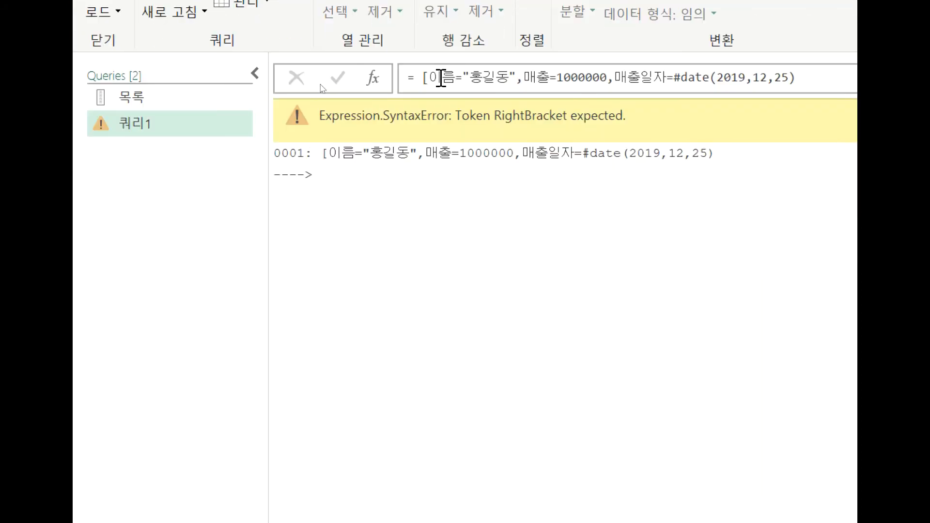
# - Complete the record formula with a closing square bracket and apply it
pyautogui.click(826, 77)
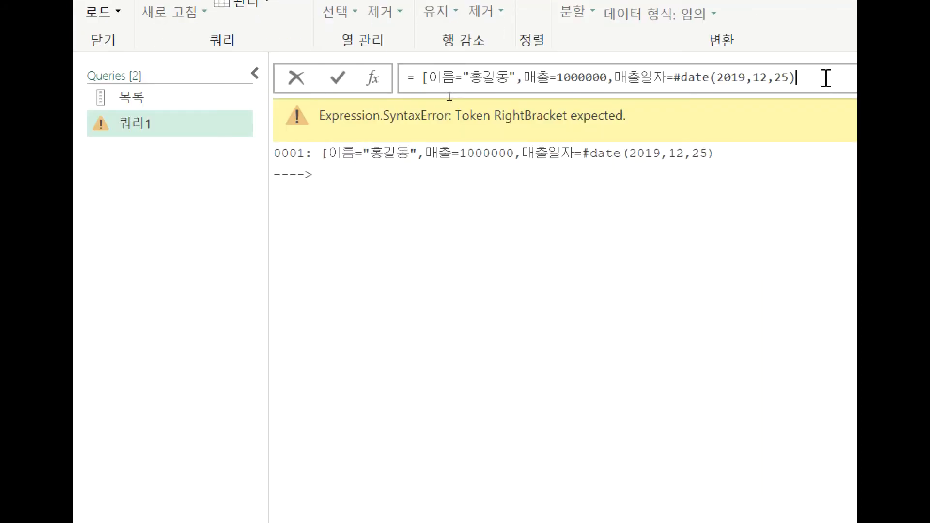
pyautogui.write(']')
pyautogui.click(646, 77)
pyautogui.press('Return')
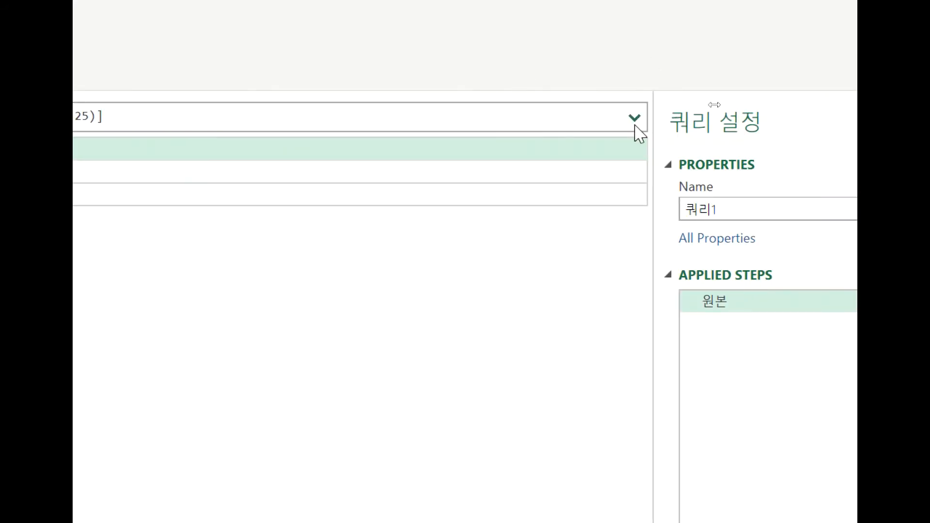
# - Rename the record query 쿼리1 to 레코드 in its properties
pyautogui.click(741, 207)
pyautogui.press('BackSpace')
pyautogui.press('BackSpace')
pyautogui.press('BackSpace')
pyautogui.write('fp')
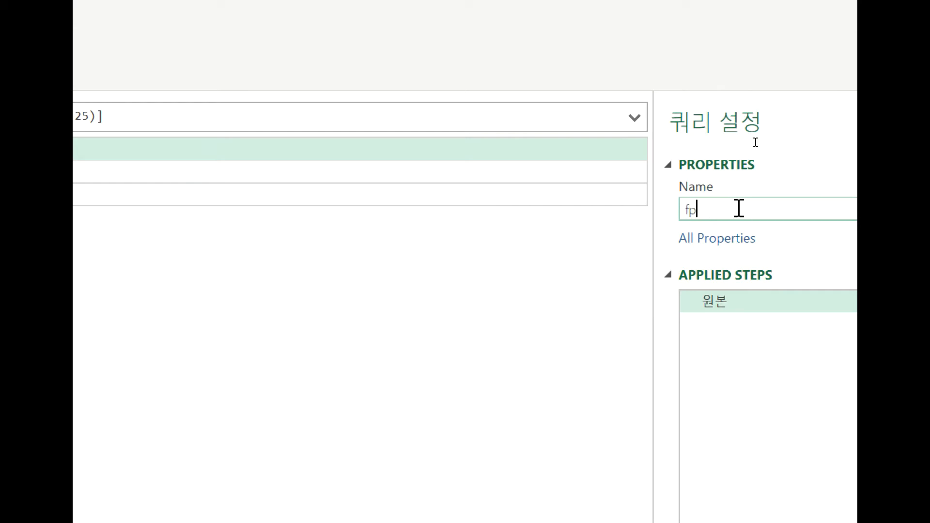
pyautogui.press('BackSpace')
pyautogui.press('BackSpace')
pyautogui.write('레코드')
pyautogui.press('Return')
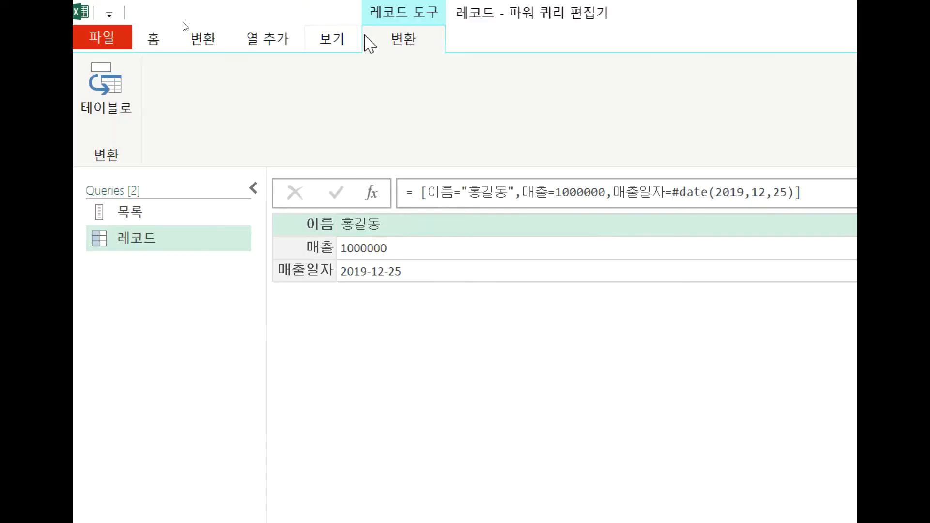
# - Add a third blank query from the other data sources
pyautogui.click(152, 42)
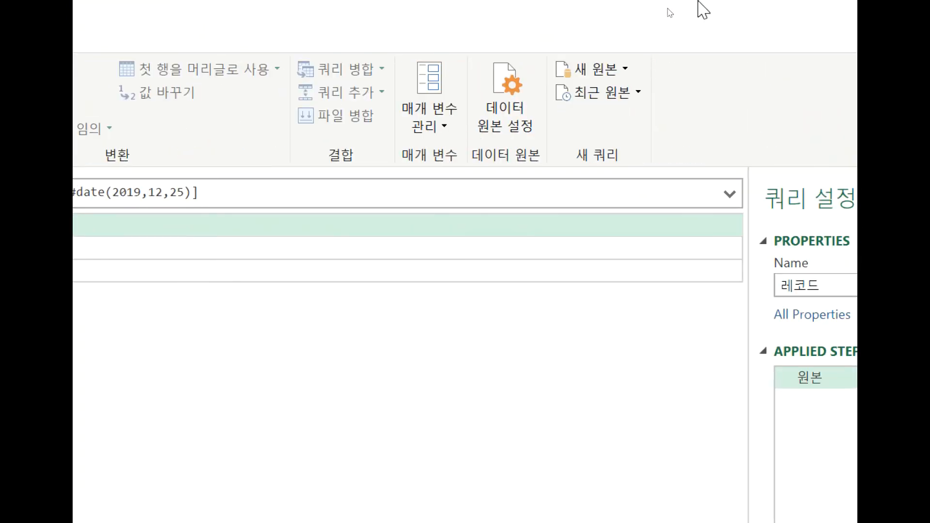
pyautogui.click(606, 69)
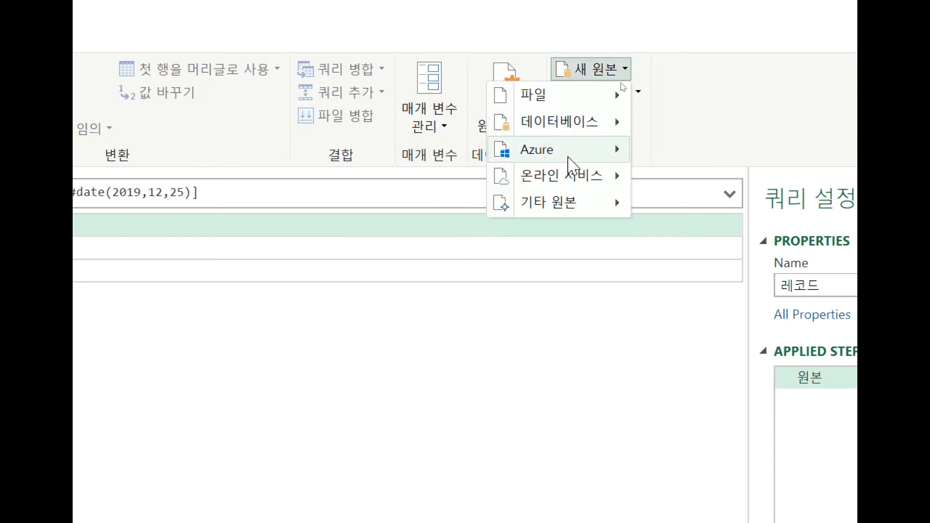
pyautogui.moveTo(554, 204)
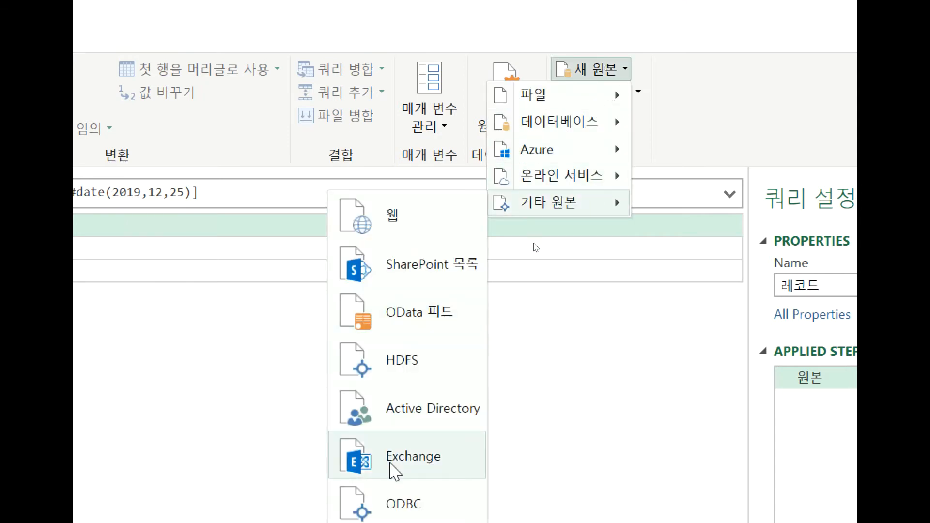
pyautogui.click(395, 485)
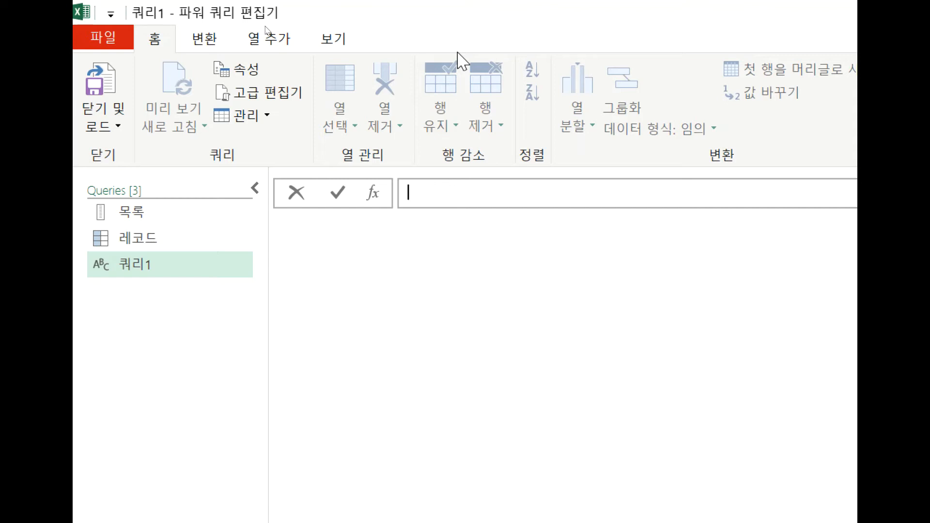
# - Begin a #table formula in the new query with the column names {"성명","매출"} and an empty pair of braces for the rows
pyautogui.write('=')
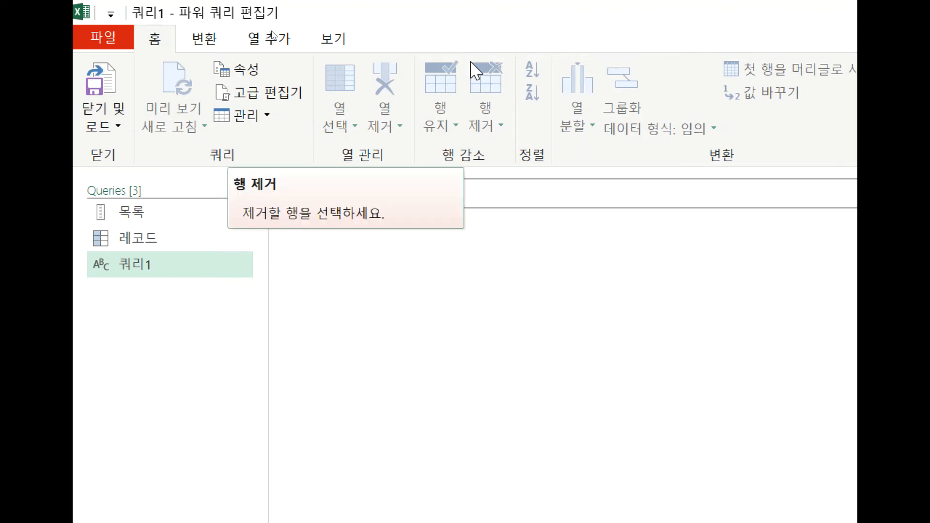
pyautogui.write('#')
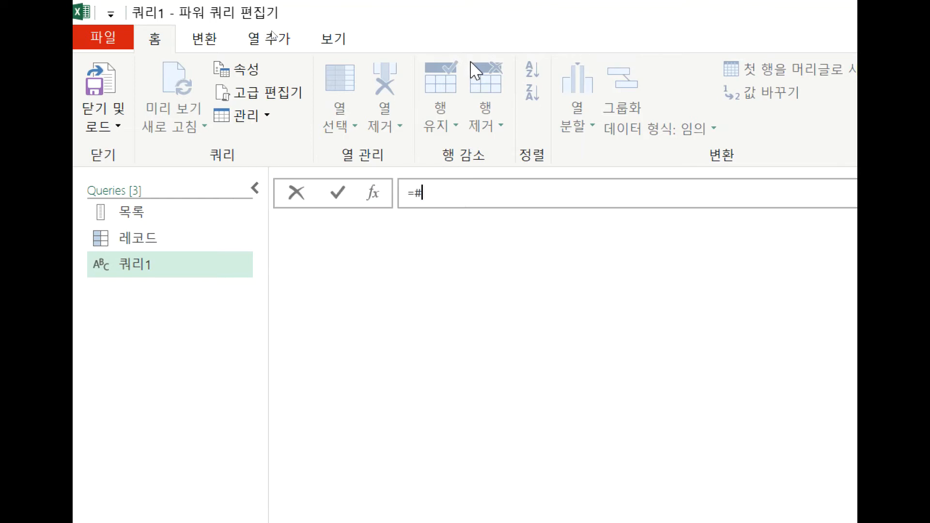
pyautogui.write('table({"성명","매출')
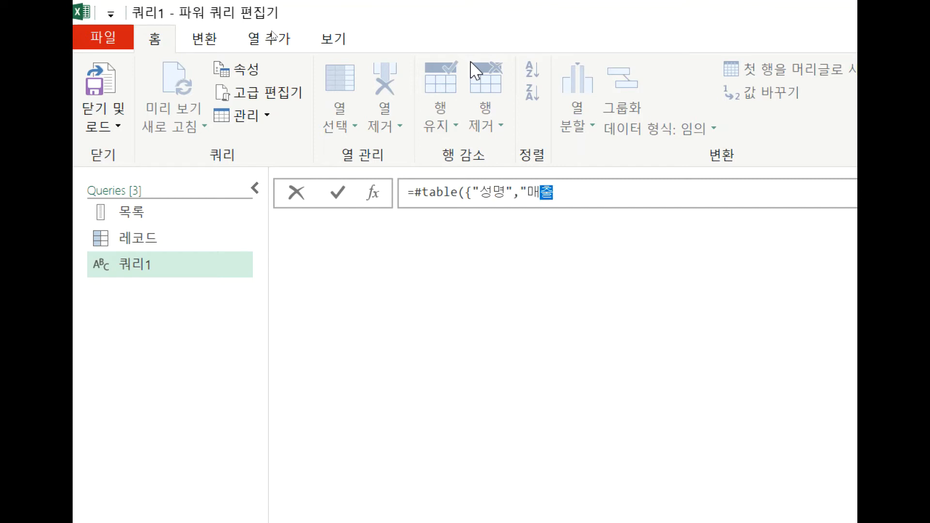
pyautogui.write('"},{   }')
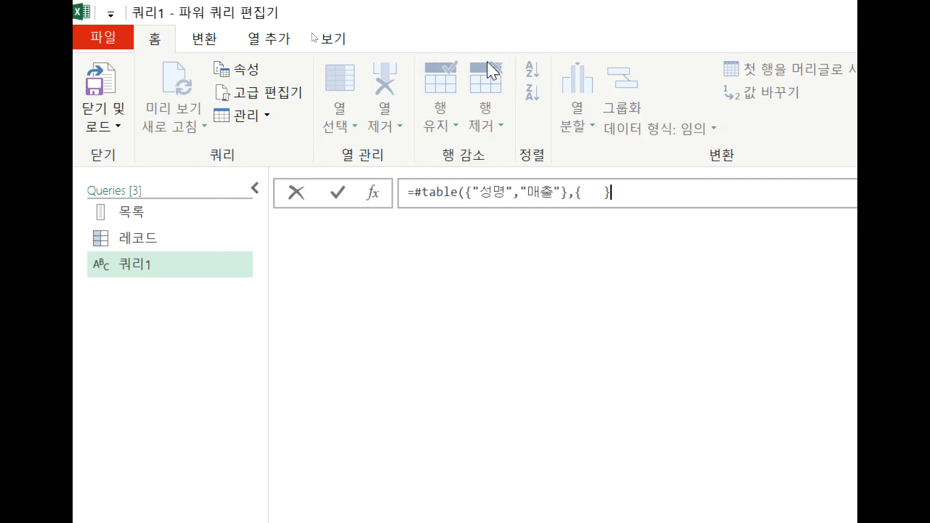
# - Enter two rows inside the empty braces of the #table formula, each with a sample person's name, and sales of 100 and 200
pyautogui.click(590, 189)
pyautogui.write('{')
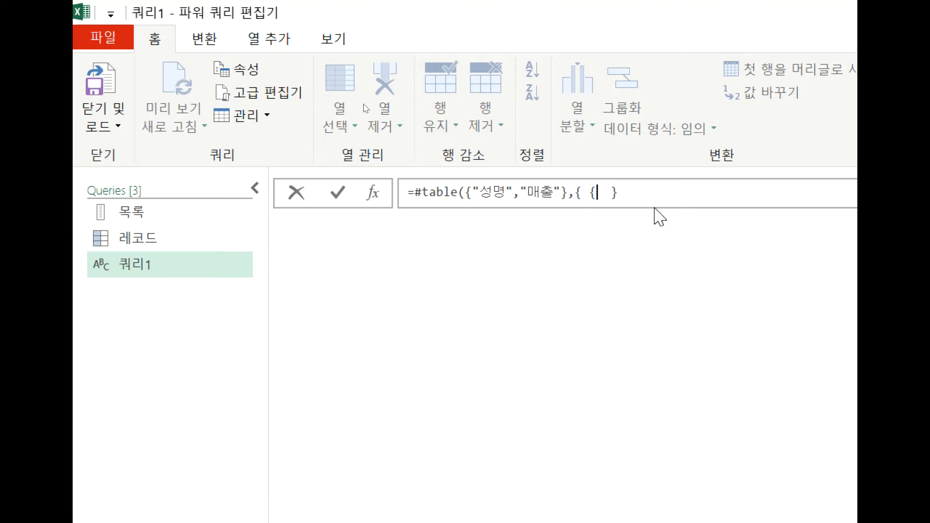
pyautogui.write('"ㅎㅗㅇ길동')
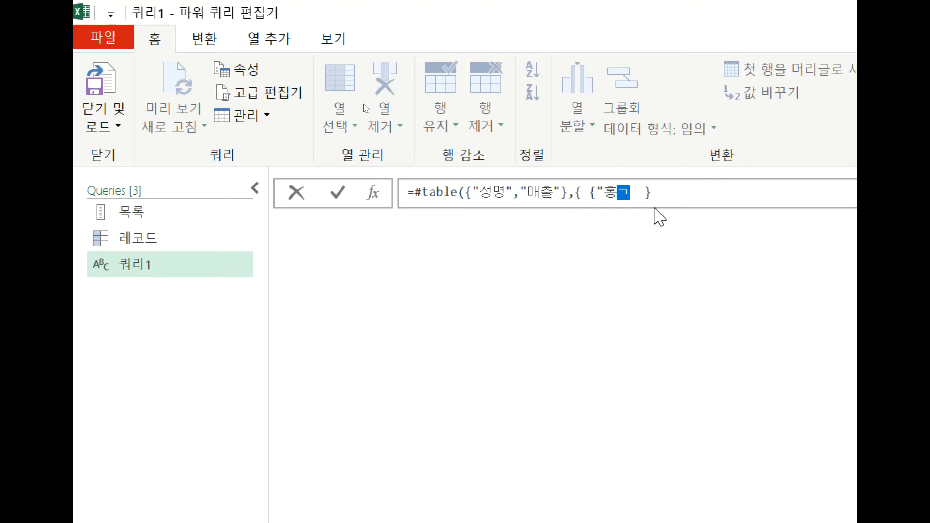
pyautogui.write('",100')
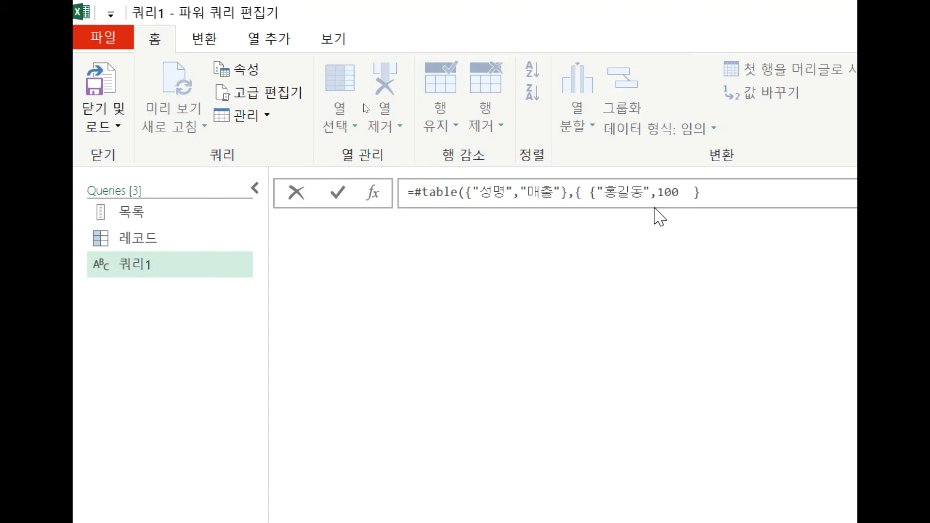
pyautogui.write('},{"임꺽정",200')
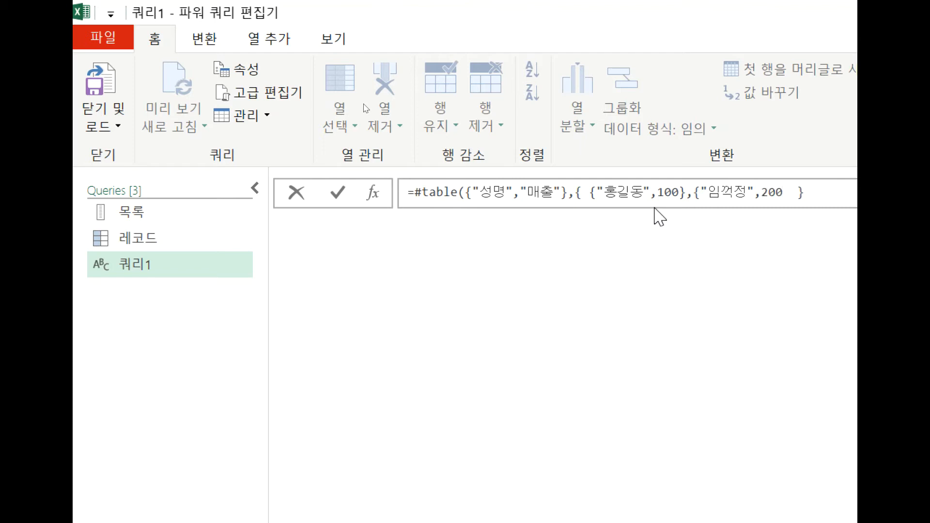
pyautogui.write('}')
# - Complete the #table formula with a closing parenthesis and apply it
pyautogui.click(592, 192)
pyautogui.click(828, 195)
pyautogui.write(')')
pyautogui.press('Return')
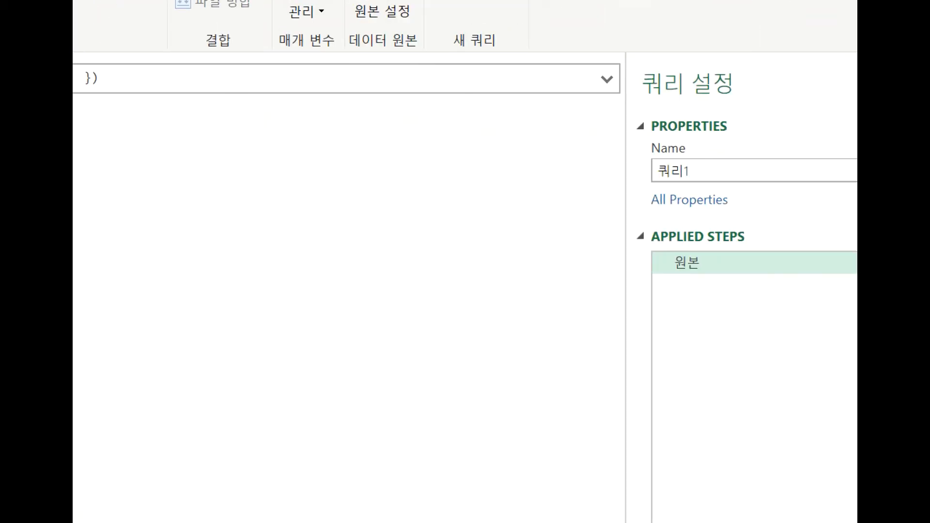
# - Rename the table query 쿼리1 to 테이블 in its properties
pyautogui.click(710, 170)
pyautogui.press('BackSpace')
pyautogui.press('BackSpace')
pyautogui.press('BackSpace')
pyautogui.write('테이블')
pyautogui.press('Return')
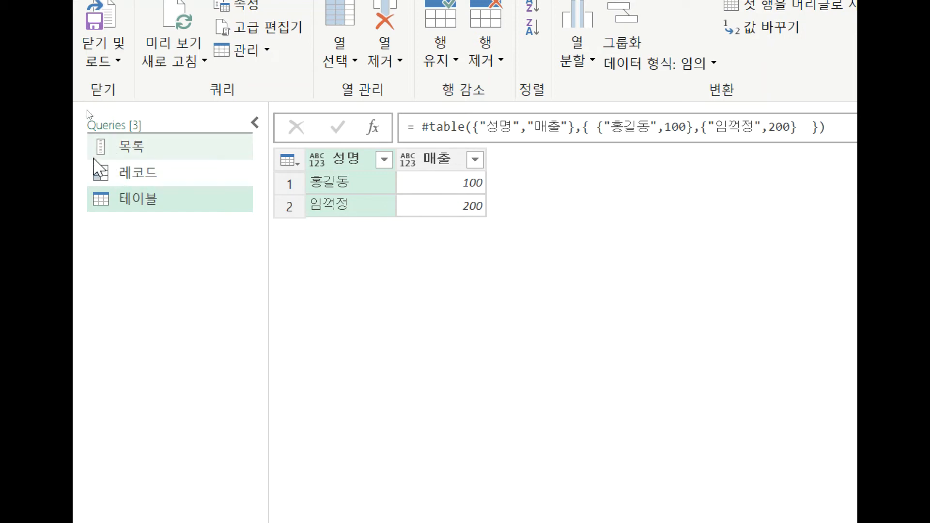
# - Review the 목록, 레코드 and 테이블 queries in turn, comparing their formulas and the structure of their data
pyautogui.click(125, 177)
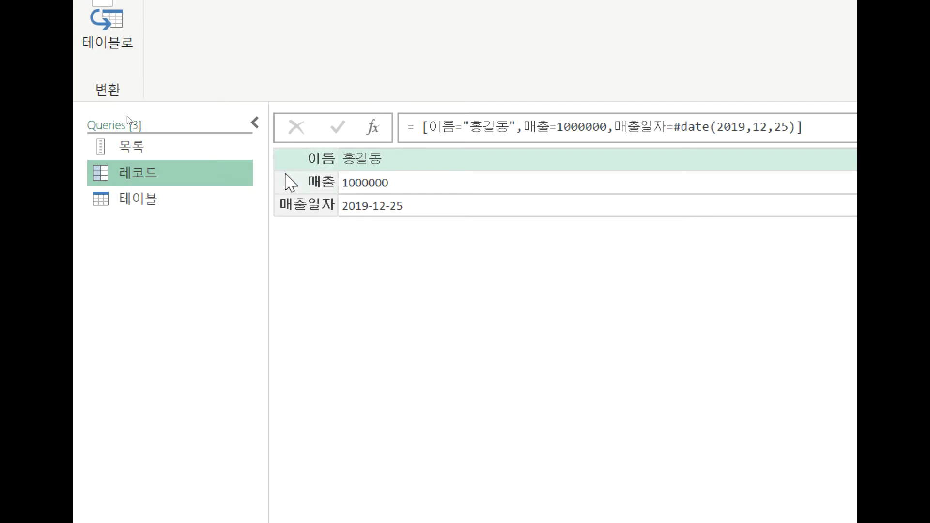
pyautogui.click(109, 206)
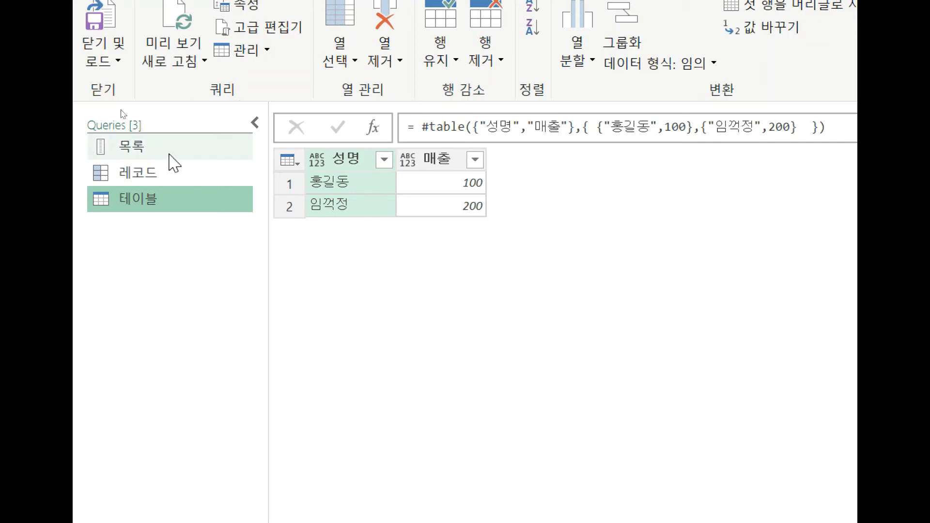
pyautogui.click(168, 153)
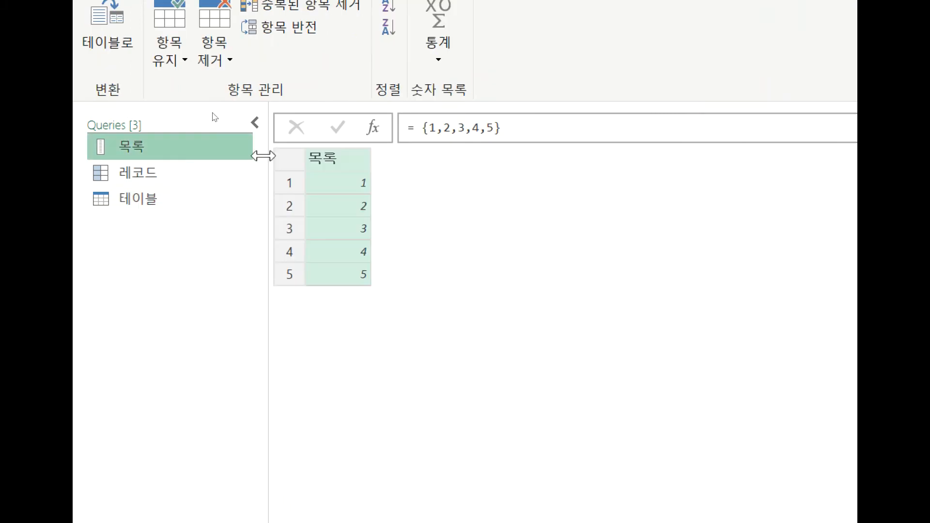
pyautogui.click(527, 132)
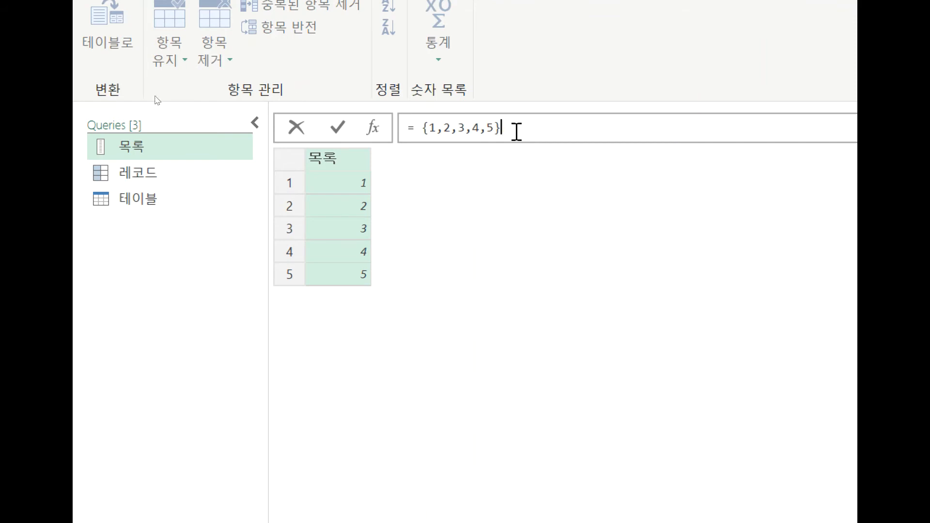
pyautogui.click(162, 168)
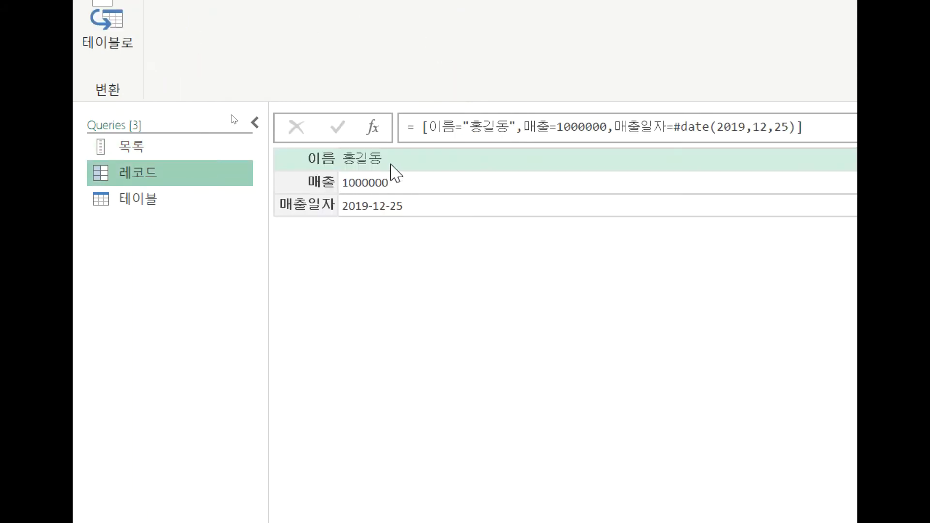
pyautogui.click(196, 206)
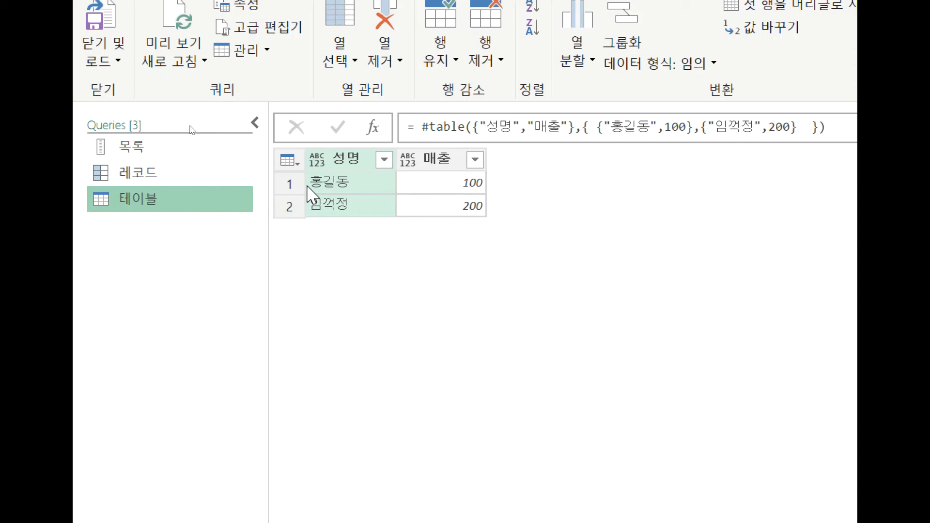
pyautogui.click(133, 146)
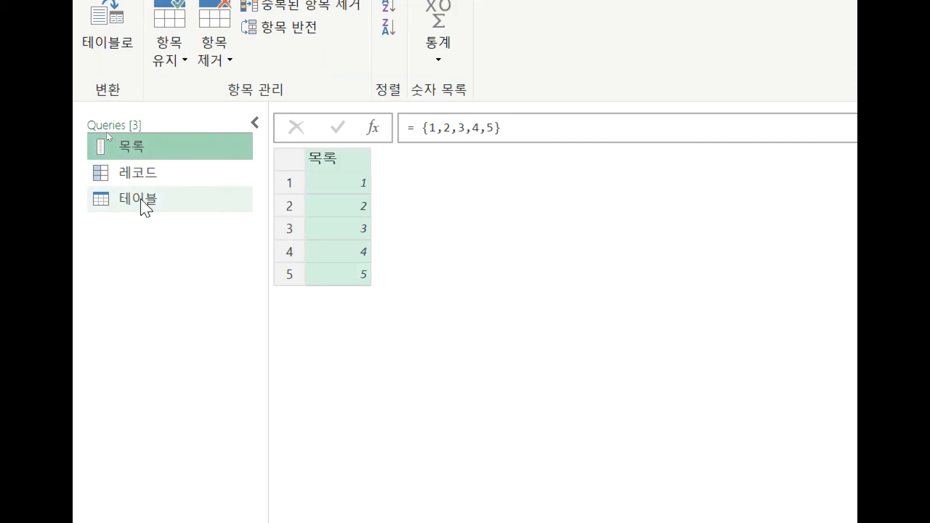
pyautogui.click(141, 201)
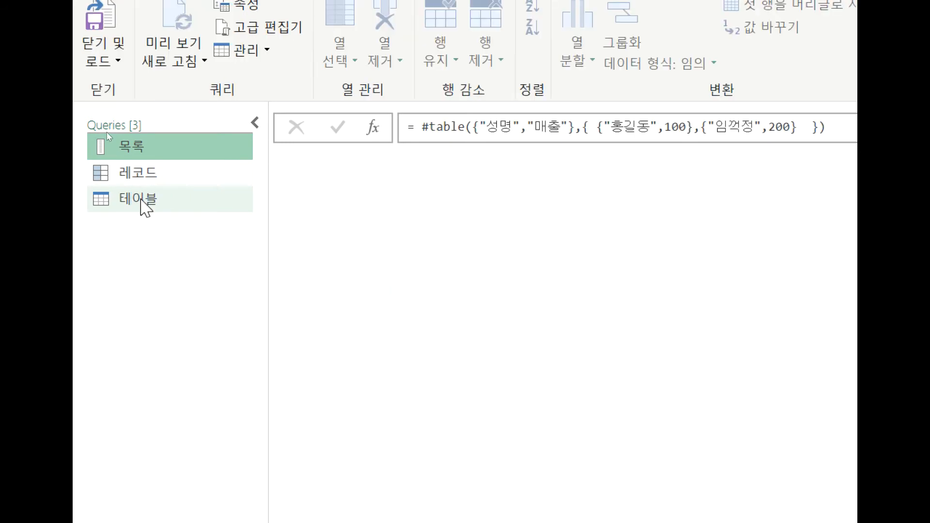
pyautogui.click(190, 154)
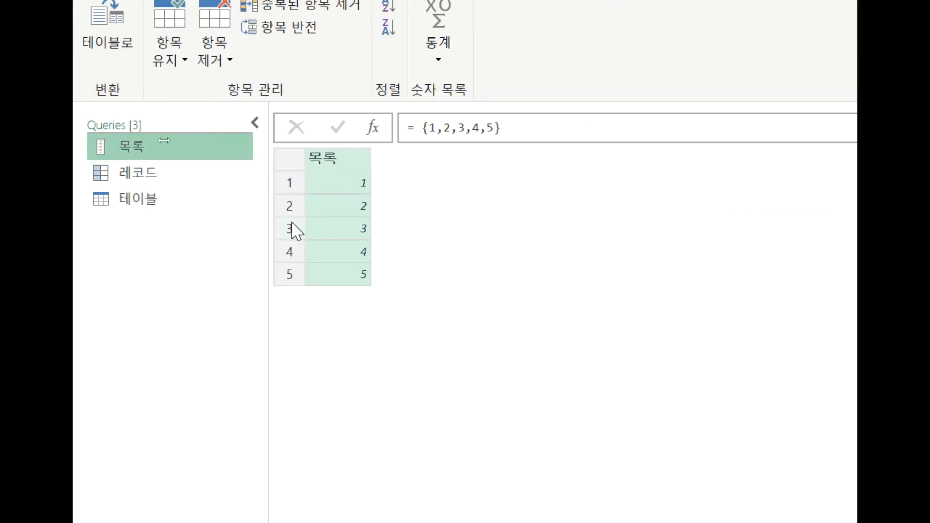
pyautogui.click(161, 171)
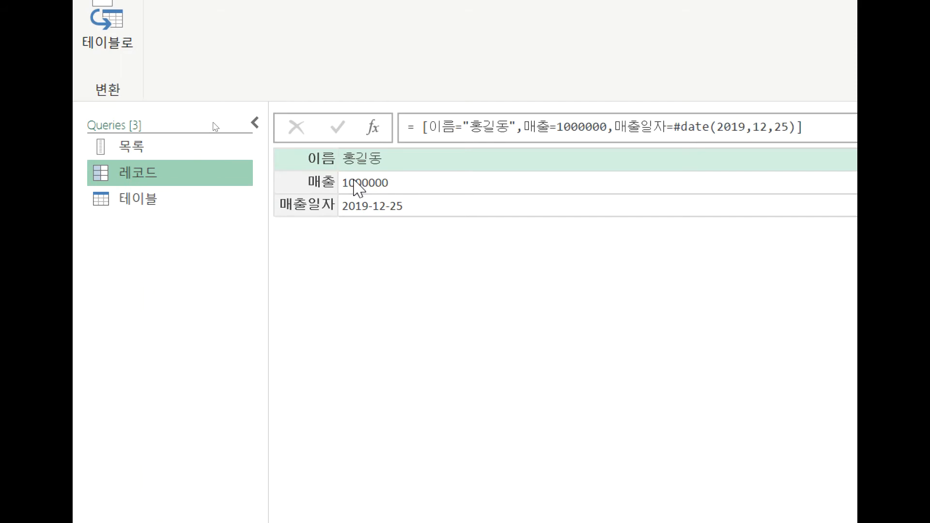
# - Append the index {0} to the formula of the 목록 query and apply it to extract the first list item
pyautogui.click(141, 146)
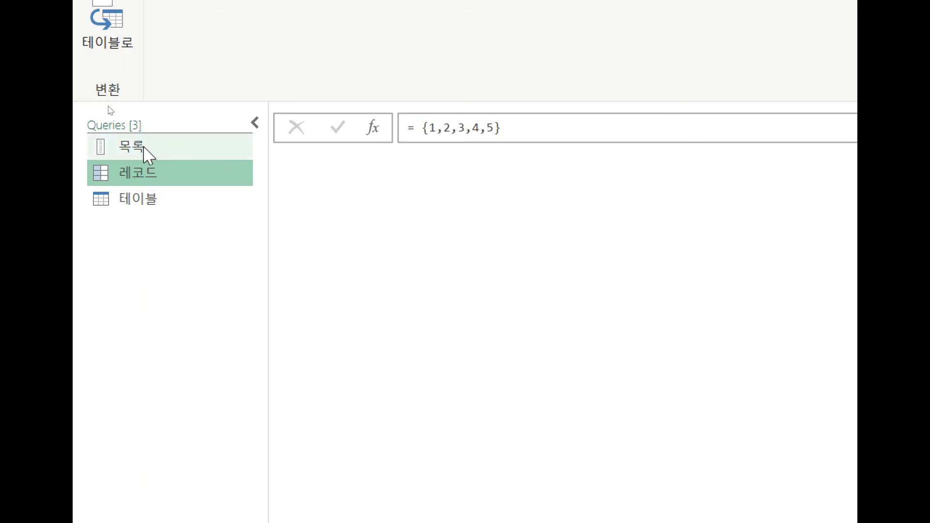
pyautogui.click(533, 131)
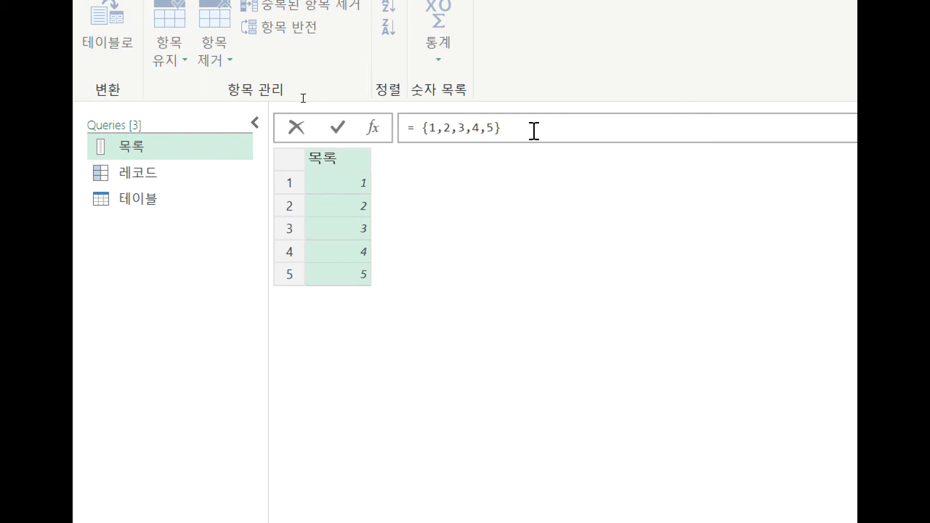
pyautogui.write('{')
pyautogui.write('0}')
pyautogui.press('Return')
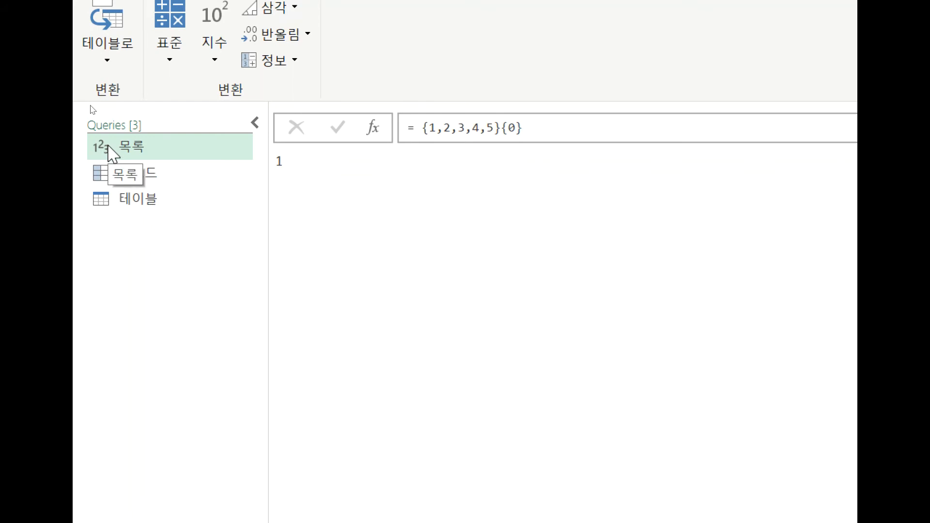
# - Change the index in the list formula to {1} and apply it
pyautogui.click(517, 129)
pyautogui.press('BackSpace')
pyautogui.write('1')
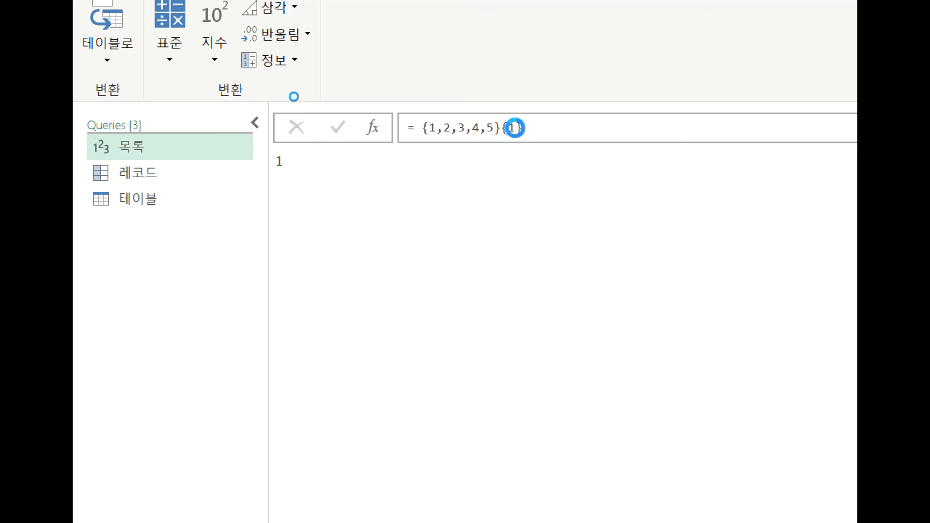
pyautogui.press('Return')
# - Change the index in the list formula to {4} and apply it to extract the fifth item
pyautogui.click(517, 79)
pyautogui.press('BackSpace')
pyautogui.write('4')
pyautogui.press('Return')
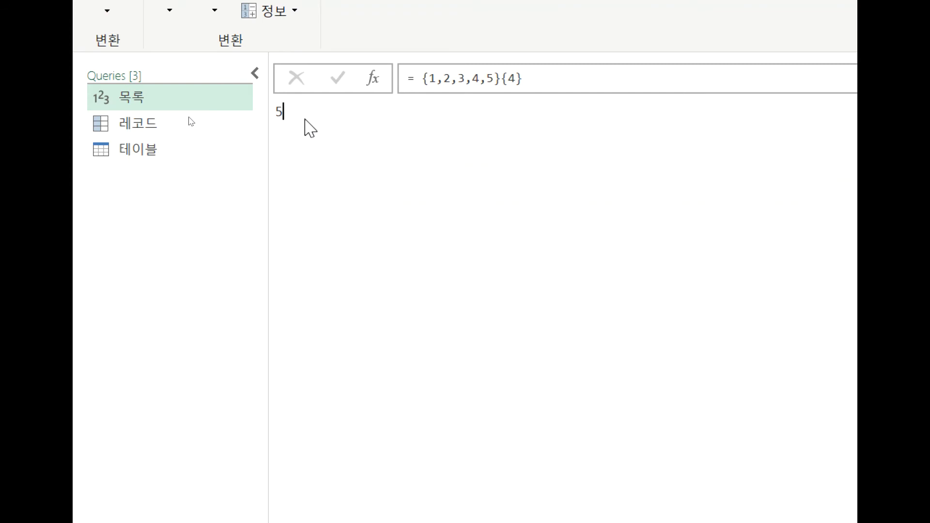
# - Try to extract a value from the 레코드 query by appending the index {0} to its formula
pyautogui.click(164, 122)
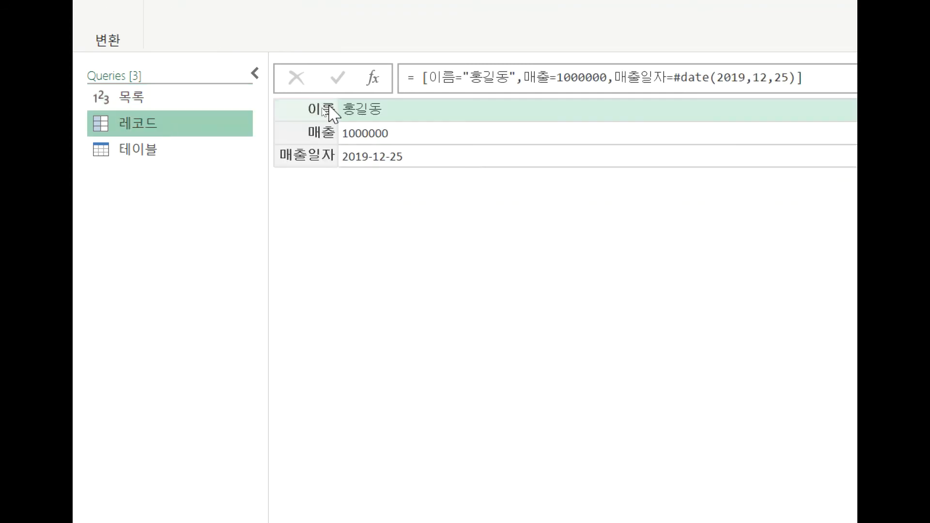
pyautogui.click(822, 75)
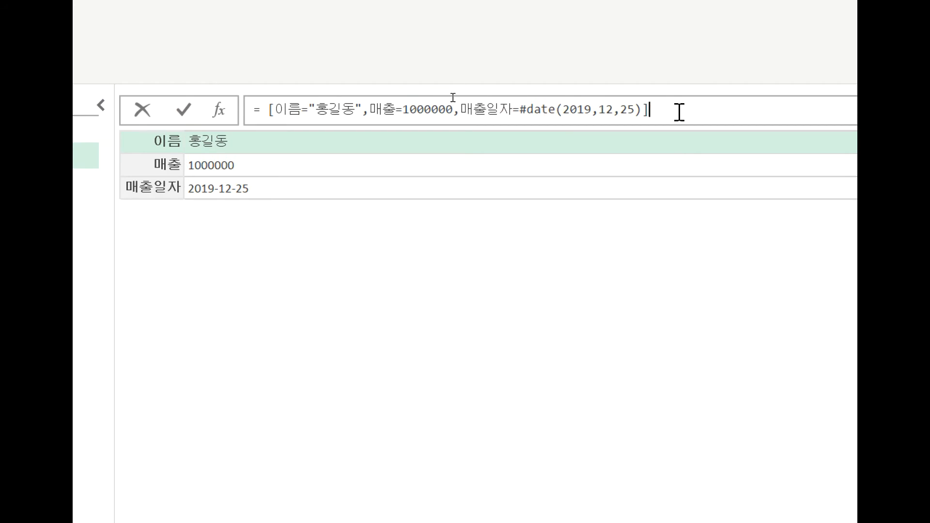
pyautogui.write('{0}')
pyautogui.press('Return')
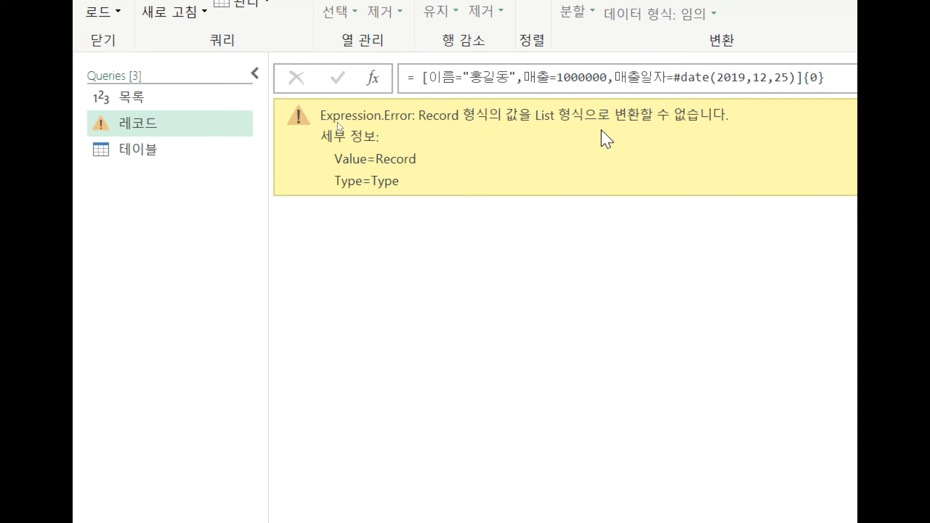
# - Replace the {0} index in the record formula with the field reference [매출일자] and apply it
pyautogui.click(832, 77)
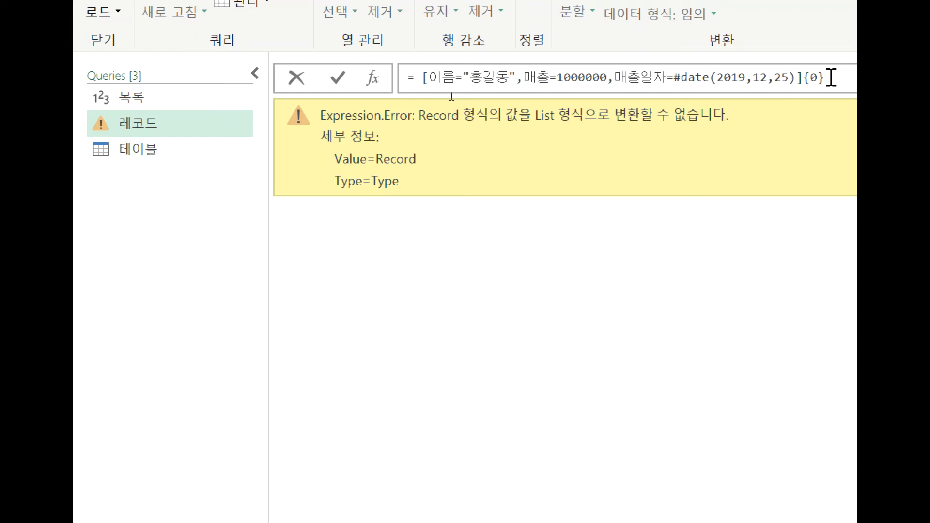
pyautogui.press('BackSpace')
pyautogui.press('BackSpace')
pyautogui.press('BackSpace')
pyautogui.write('[')
pyautogui.write('매출일자')
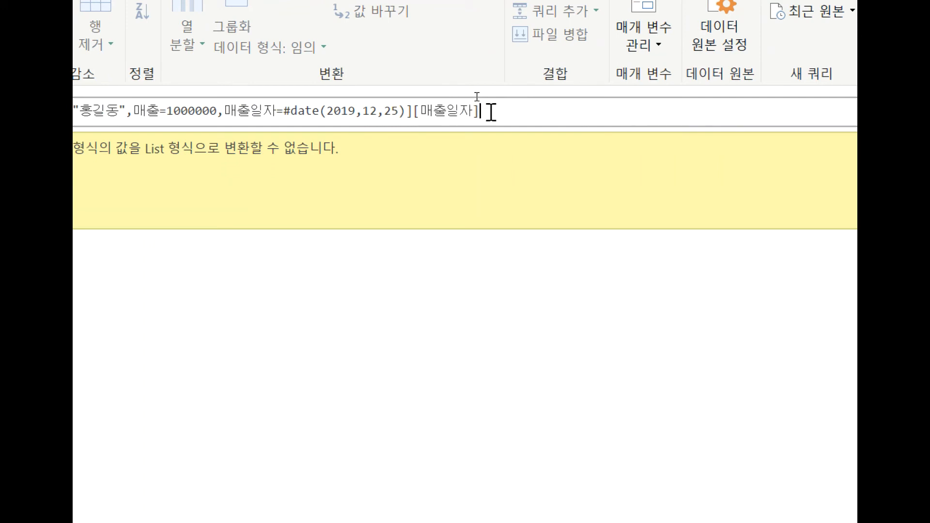
pyautogui.press('Return')
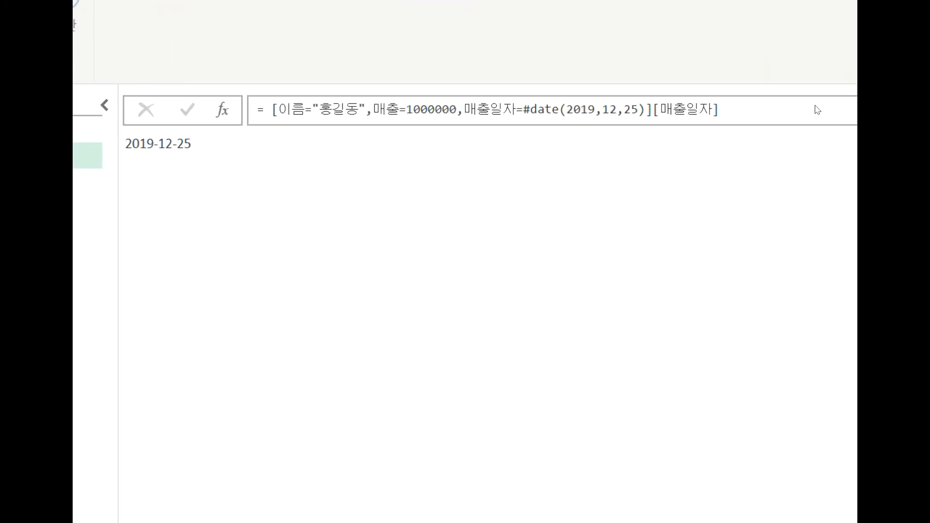
# - Change the field reference at the end of the record formula to [이름] and apply it
pyautogui.click(713, 107)
pyautogui.press('BackSpace')
pyautogui.press('BackSpace')
pyautogui.press('BackSpace')
pyautogui.press('BackSpace')
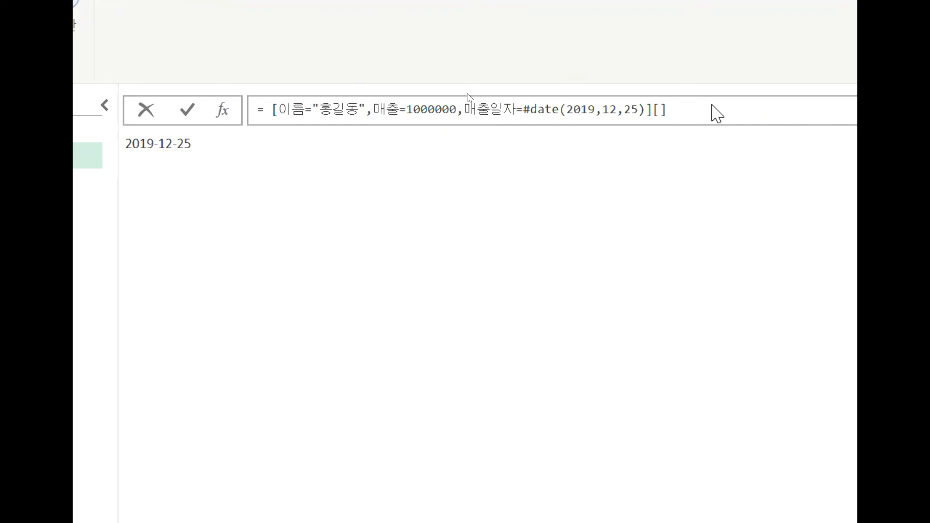
pyautogui.write('이름')
pyautogui.press('Return')
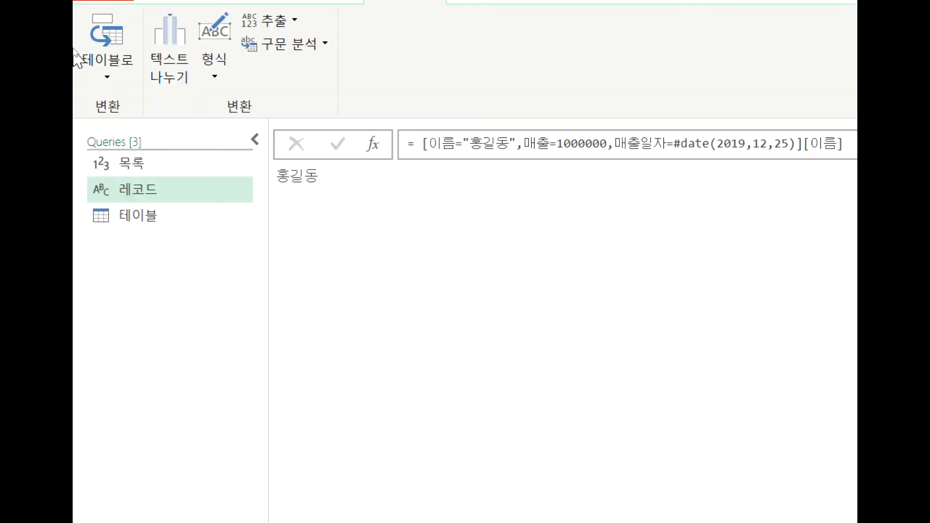
# - Append the row index {0} to the formula of the 테이블 query and apply it to extract the first row
pyautogui.click(170, 224)
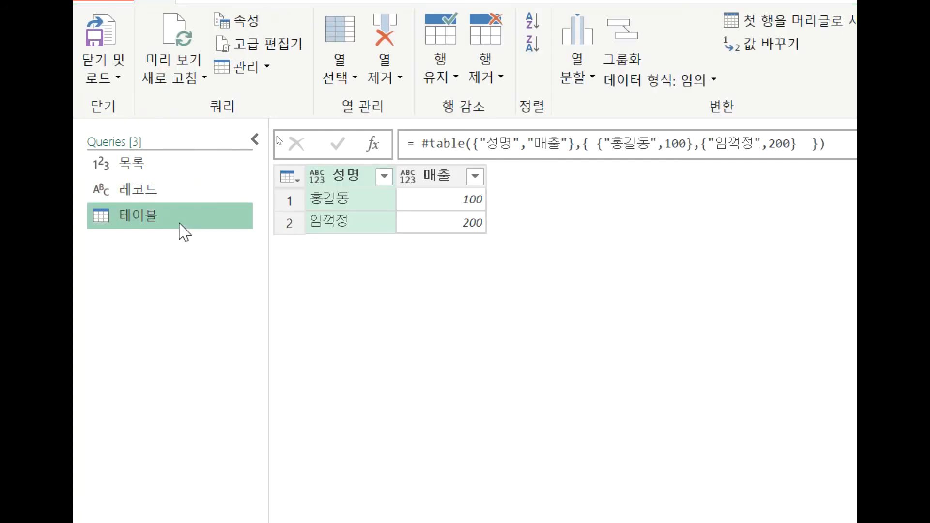
pyautogui.click(829, 147)
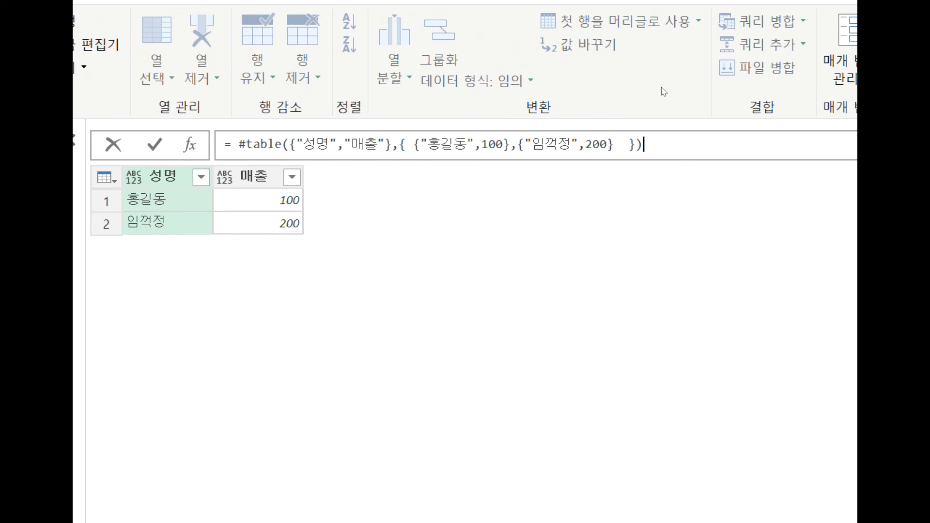
pyautogui.write('{0}')
pyautogui.press('Return')
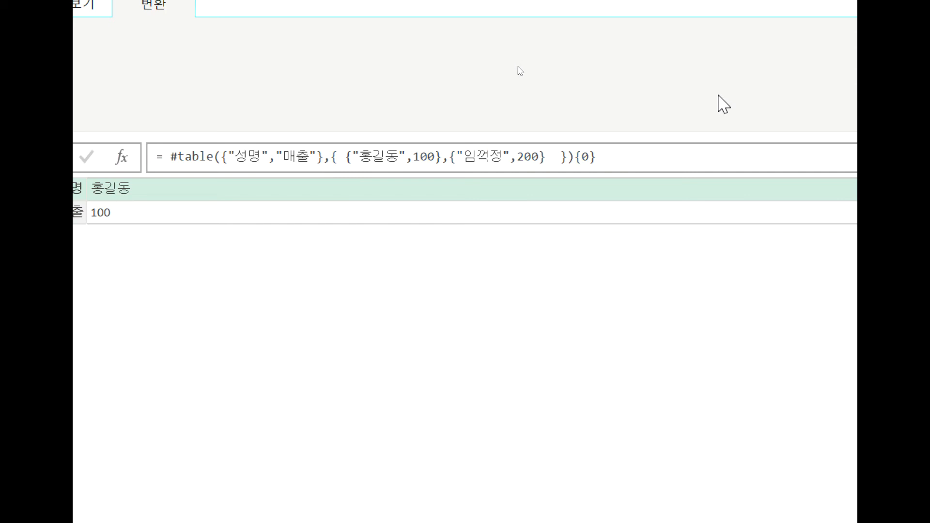
# - Remove the {0} row index from the end of the table formula and apply it
pyautogui.click(638, 161)
pyautogui.press('BackSpace')
pyautogui.press('BackSpace')
pyautogui.press('BackSpace')
pyautogui.press('BackSpace')
pyautogui.write(')')
pyautogui.press('Return')
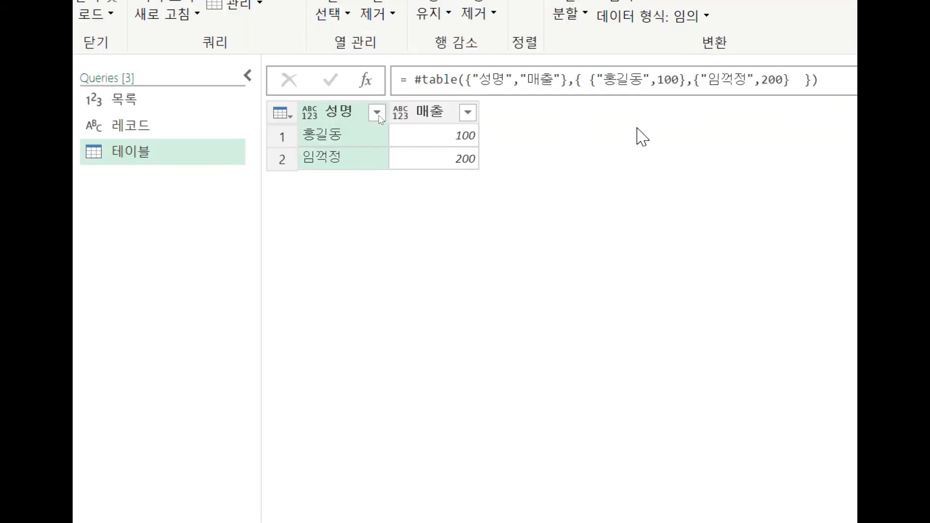
# - Append [매출]{0} to the table formula and apply it to extract the first value of the sales column
pyautogui.click(832, 87)
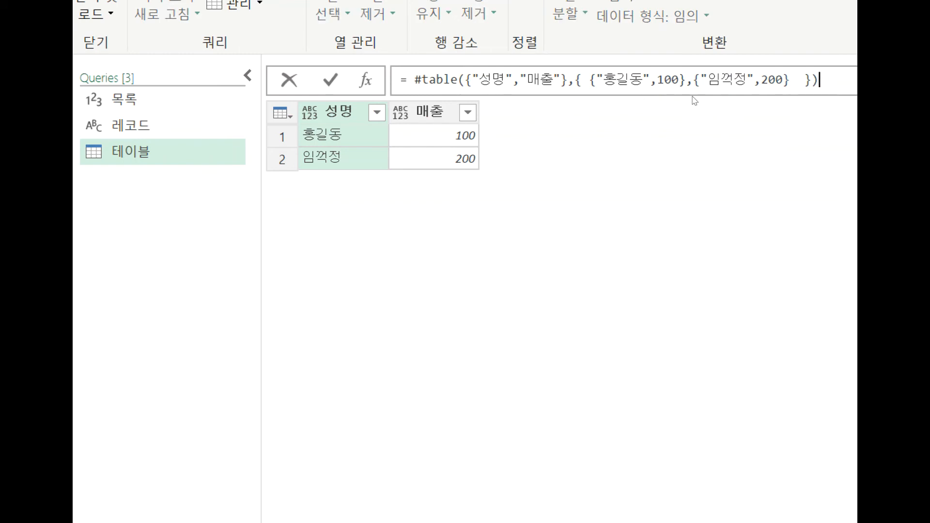
pyautogui.write('[매')
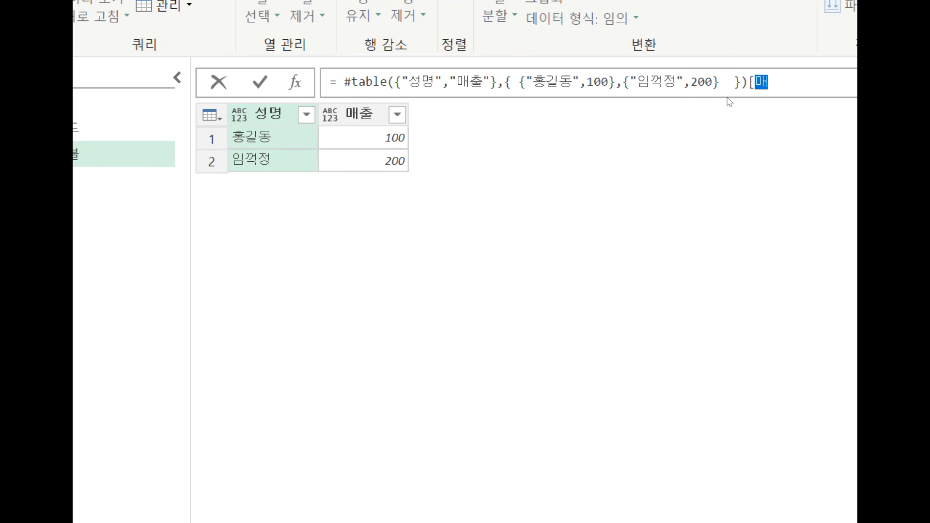
pyautogui.write('출]{0)')
pyautogui.press('BackSpace')
pyautogui.write('}')
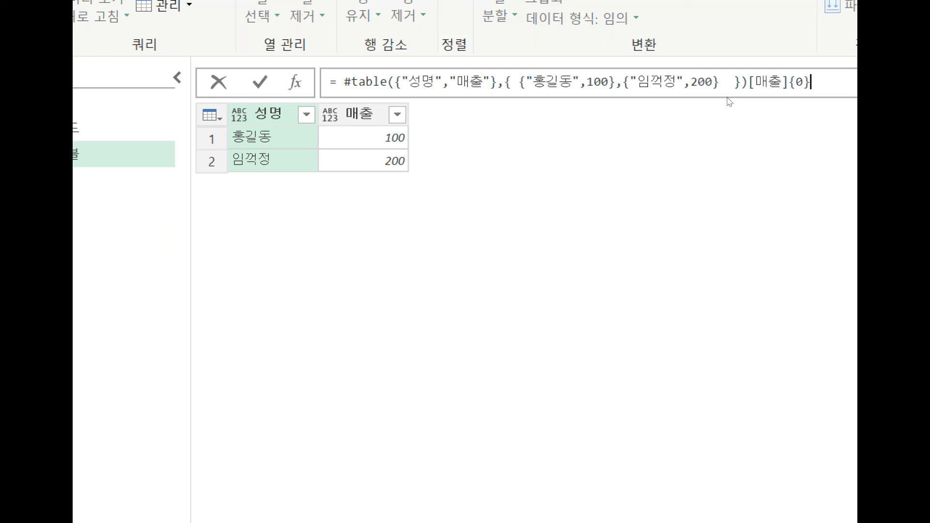
pyautogui.press('Return')
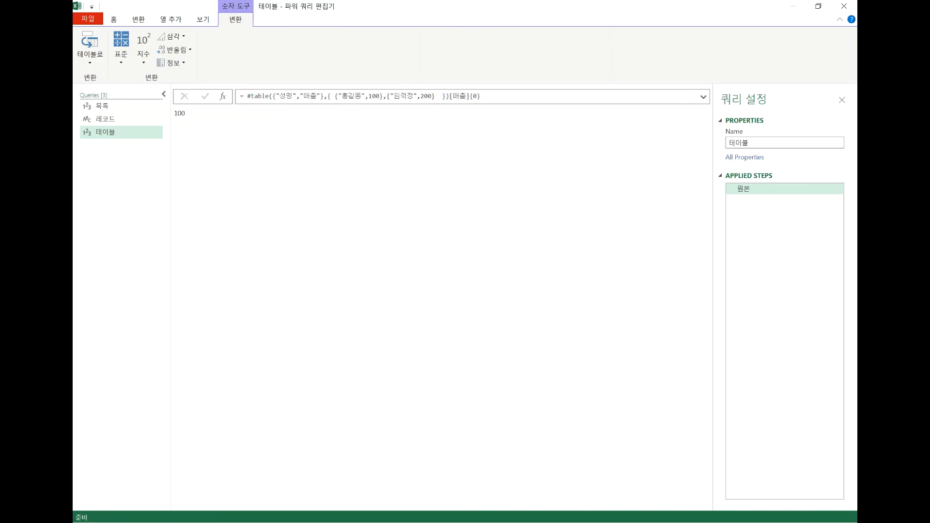
# - Change the row index at the end of the table formula to {1} and apply it
pyautogui.click(478, 96)
pyautogui.press('BackSpace')
pyautogui.write('1')
pyautogui.press('Return')
# - Replace the column reference in the table formula with [성명] and apply it
pyautogui.click(469, 96)
pyautogui.press('BackSpace')
pyautogui.press('BackSpace')
pyautogui.press('BackSpace')
pyautogui.write('성명]')
pyautogui.press('Return')
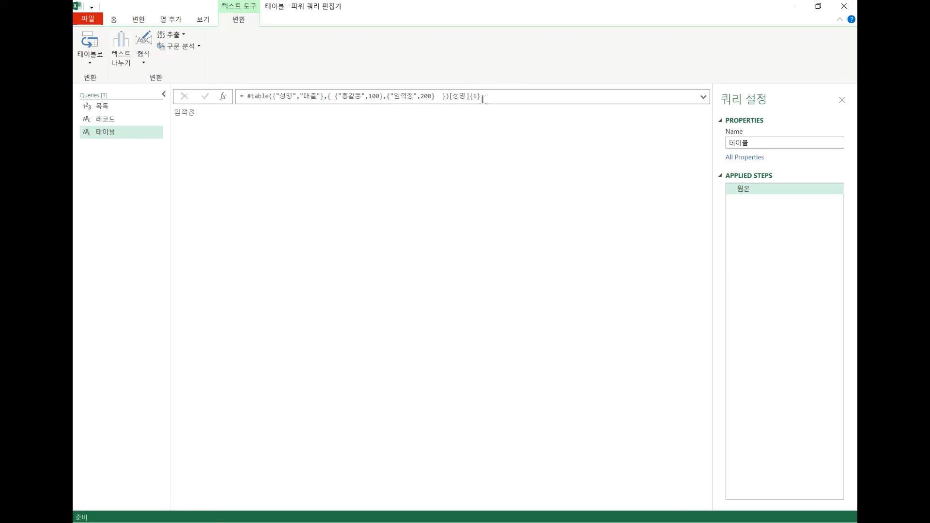
# - Set the row index after [성명] in the table formula to {0} and apply it
pyautogui.click(478, 96)
pyautogui.press('BackSpace')
pyautogui.write('0')
pyautogui.press('Return')
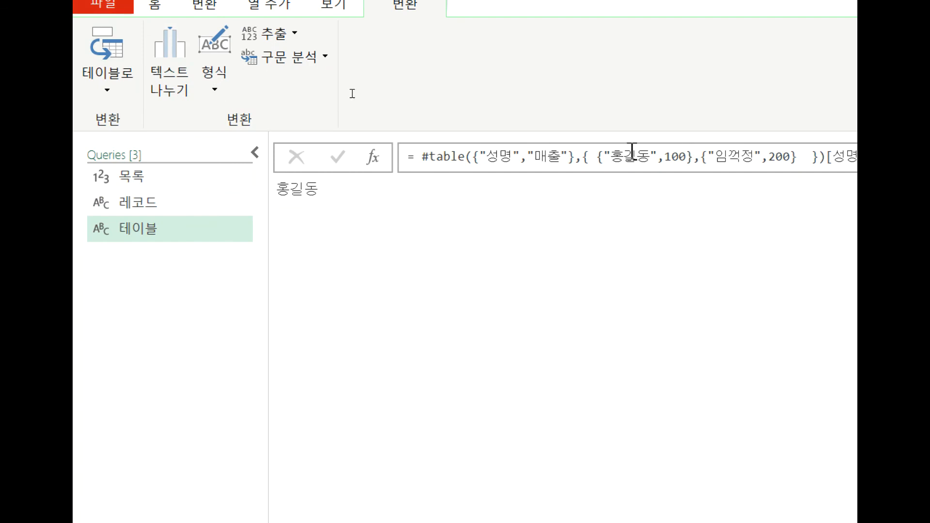
pyautogui.click(828, 158)
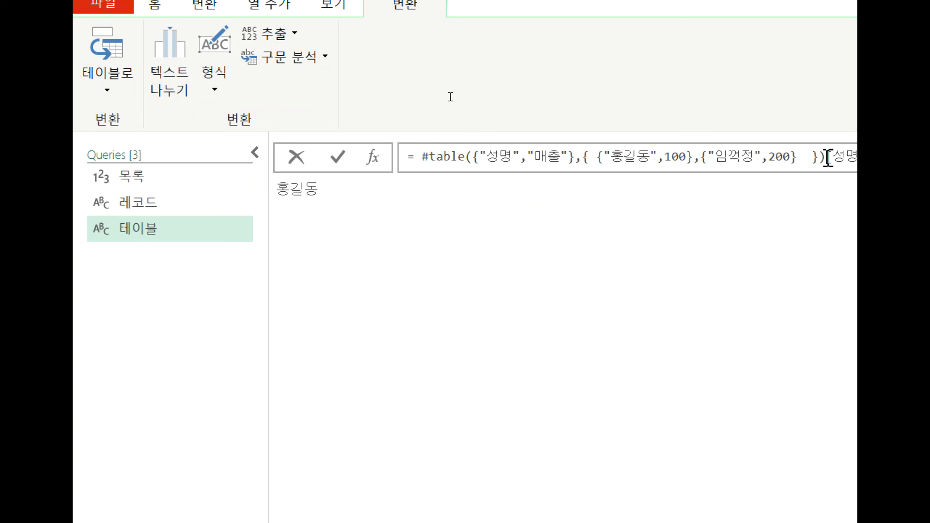